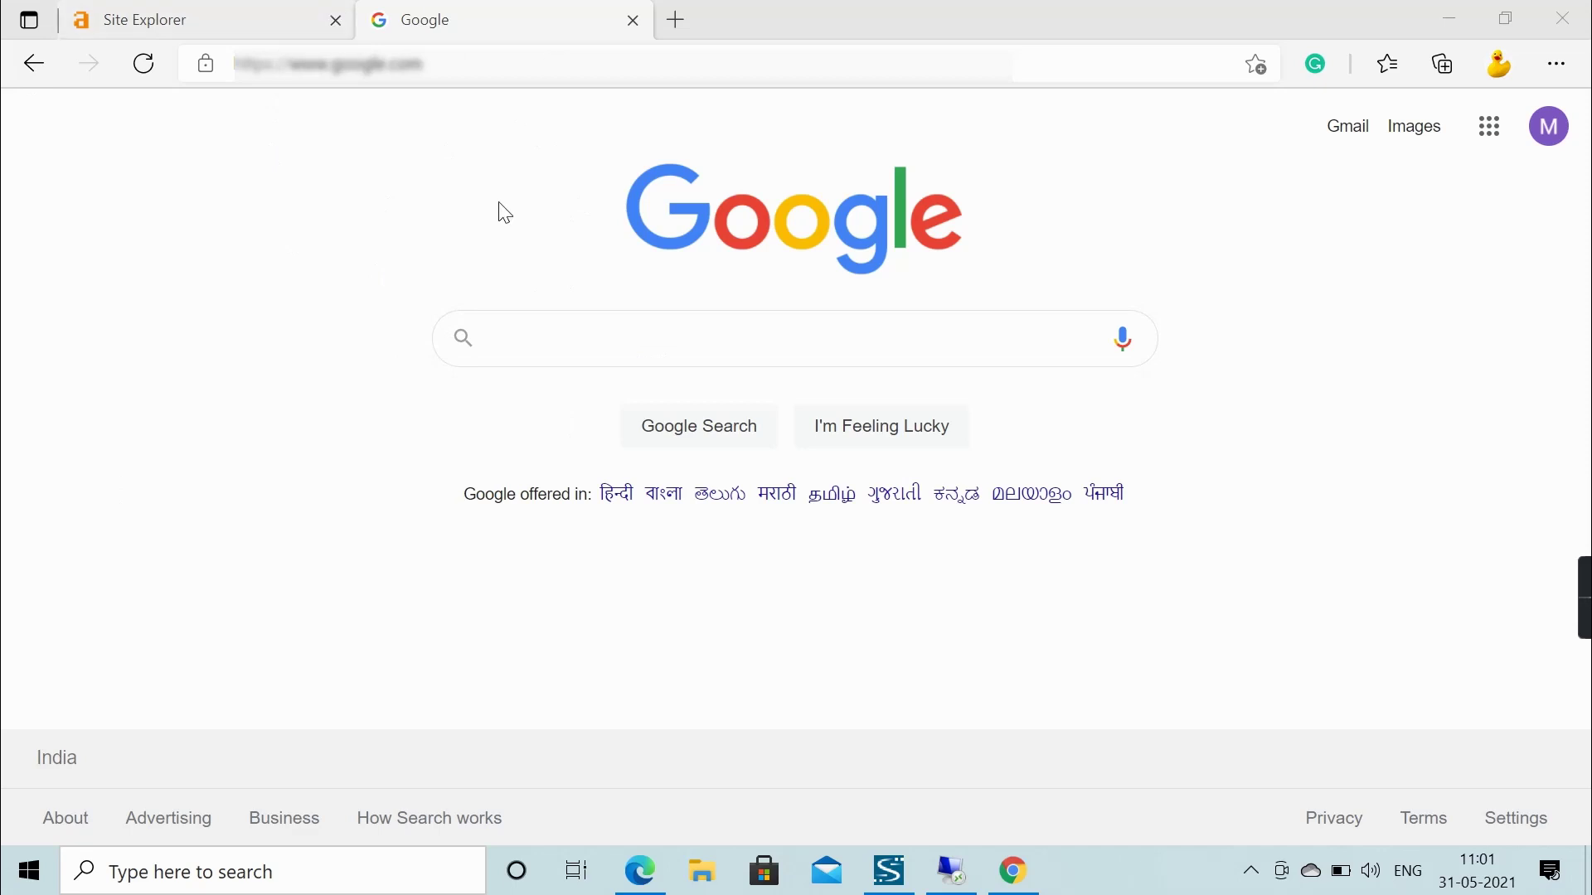
Step: Open tecknospace.com in a new tab and look over its home page
left_click(678, 21)
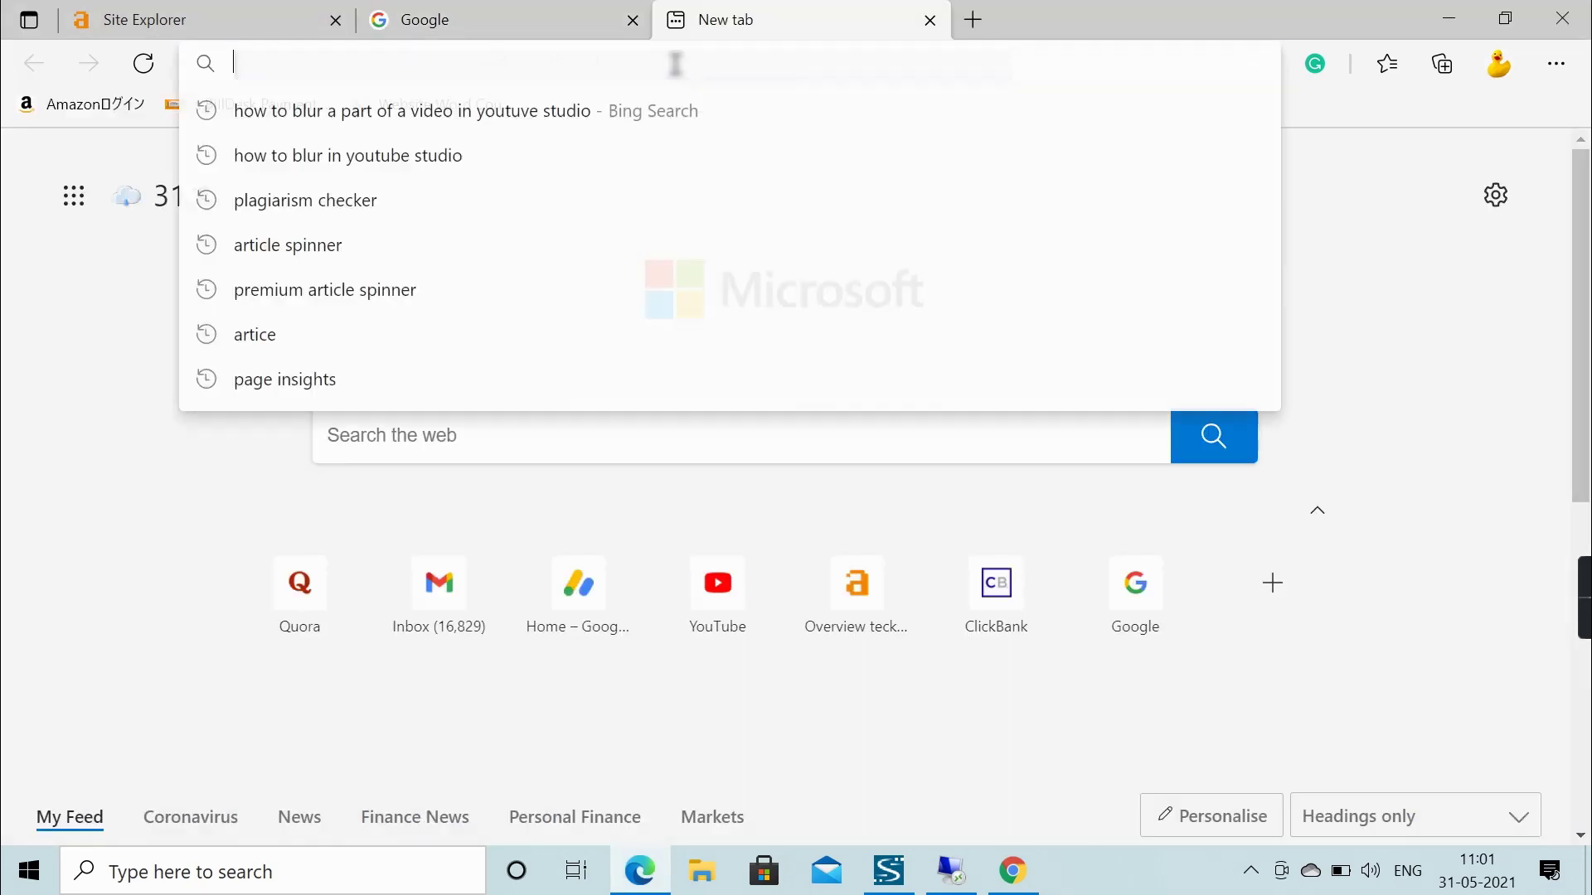
type("tecknospace.com")
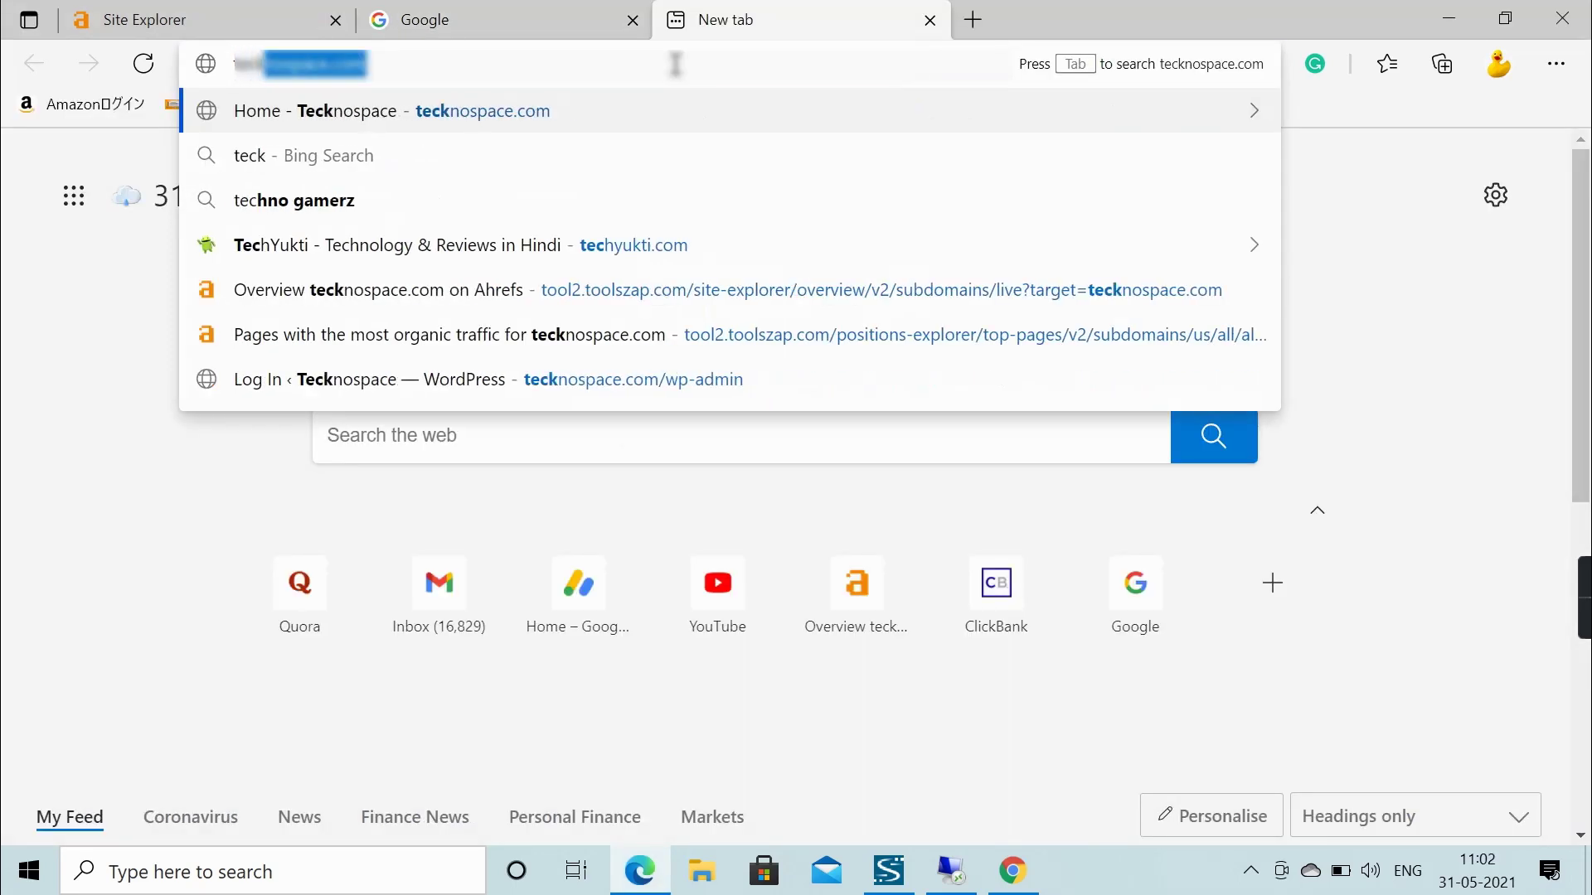
key("Return")
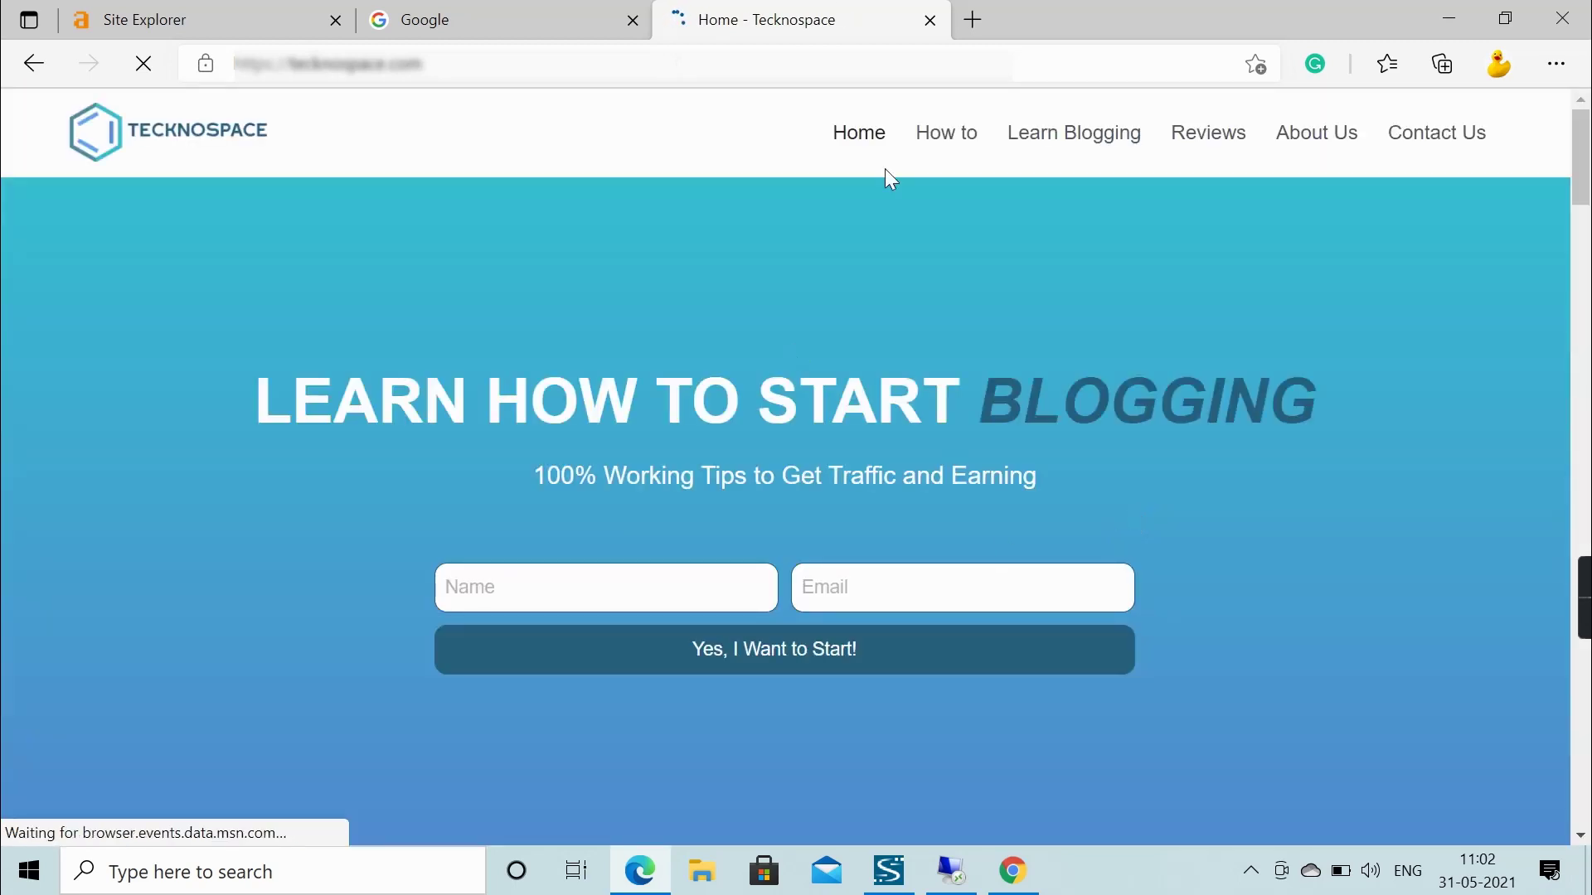
scroll(1078, 315, "down", 2)
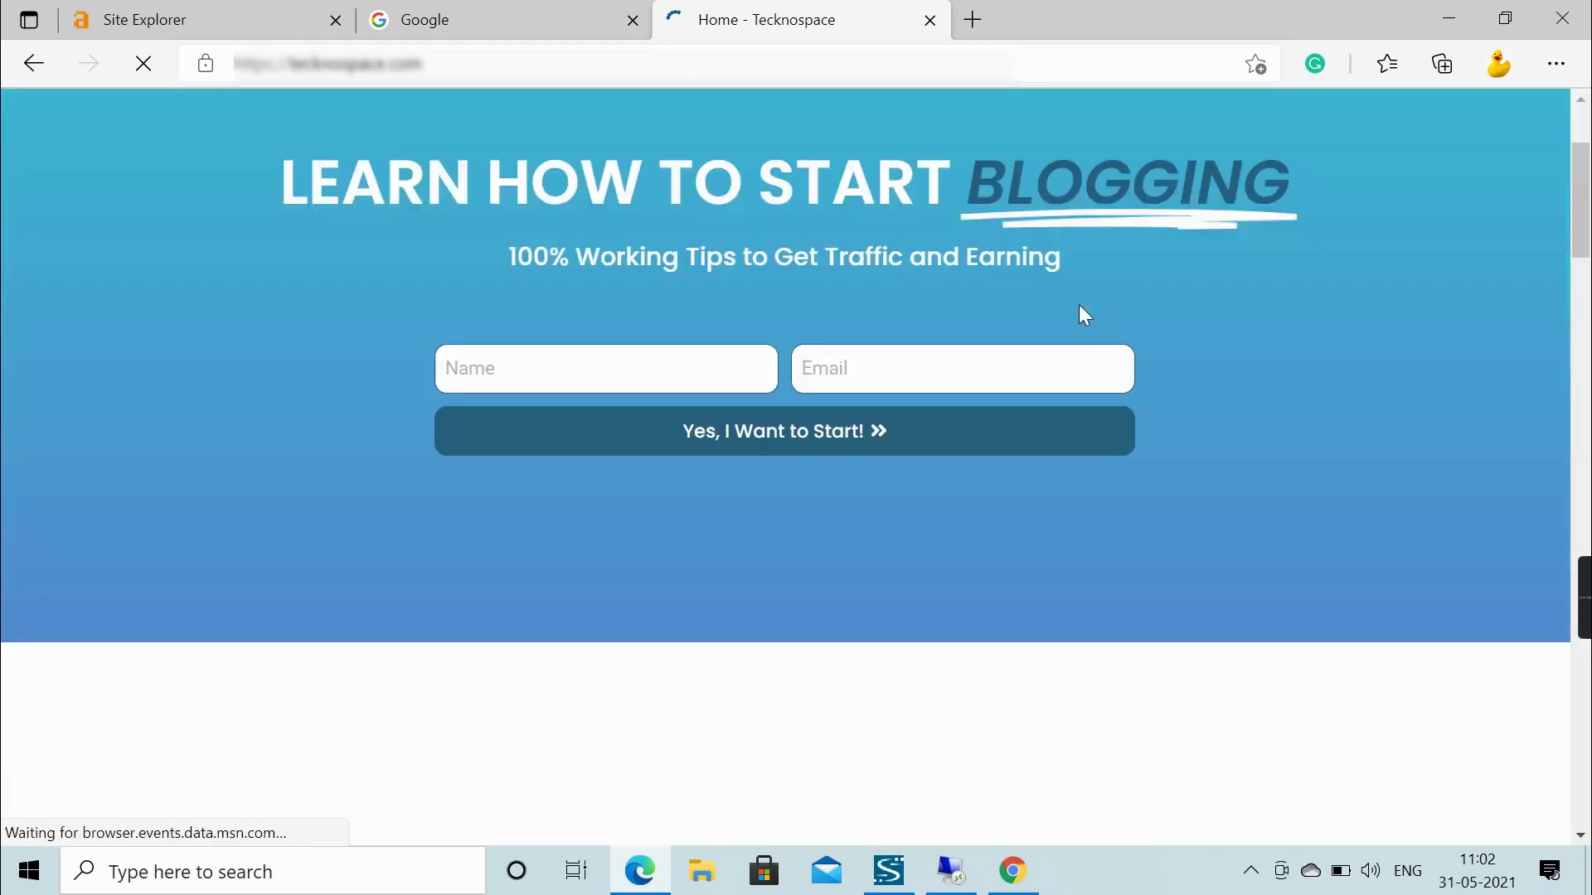
scroll(1069, 407, "up", 3)
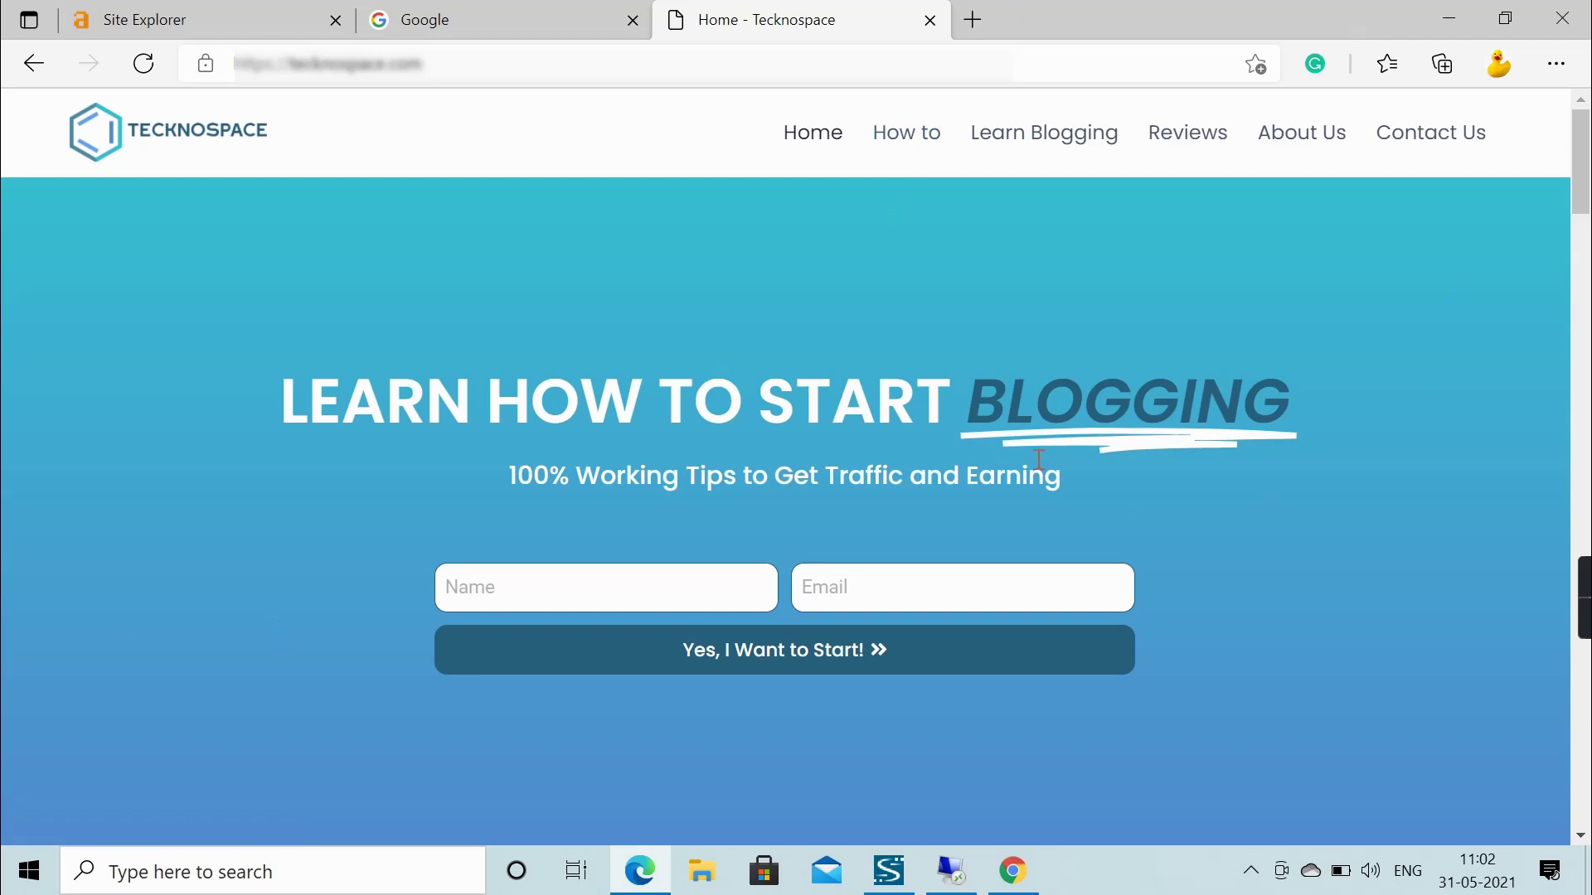
Step: Browse the site's How to, Learn Blogging, Reviews, About Us and Contact Us pages
left_click(927, 146)
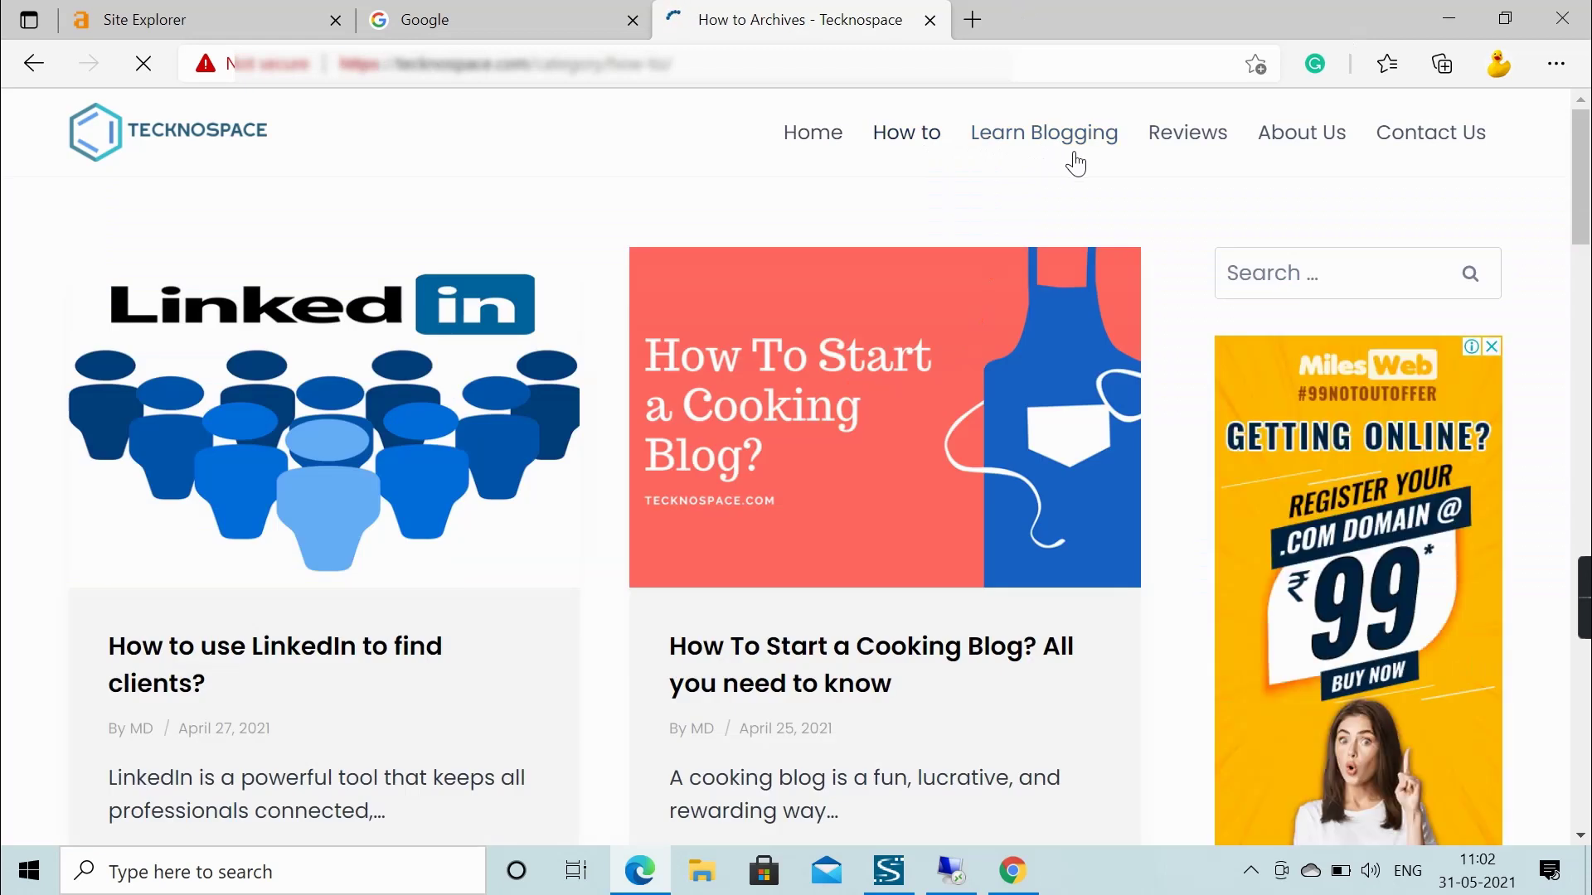
left_click(1086, 149)
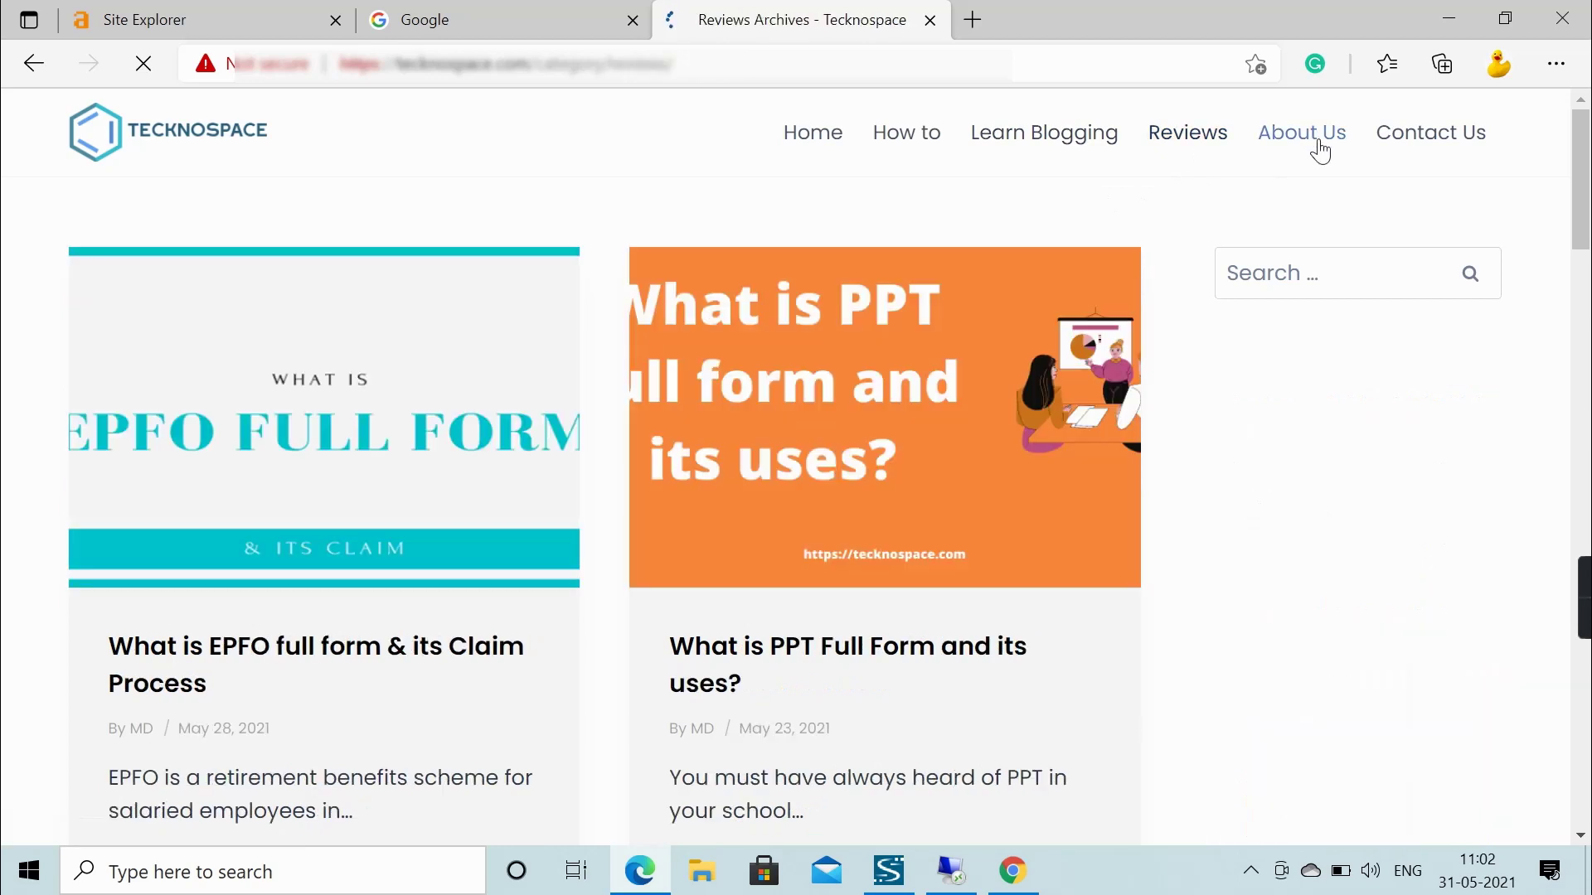
left_click(1316, 146)
left_click(1430, 137)
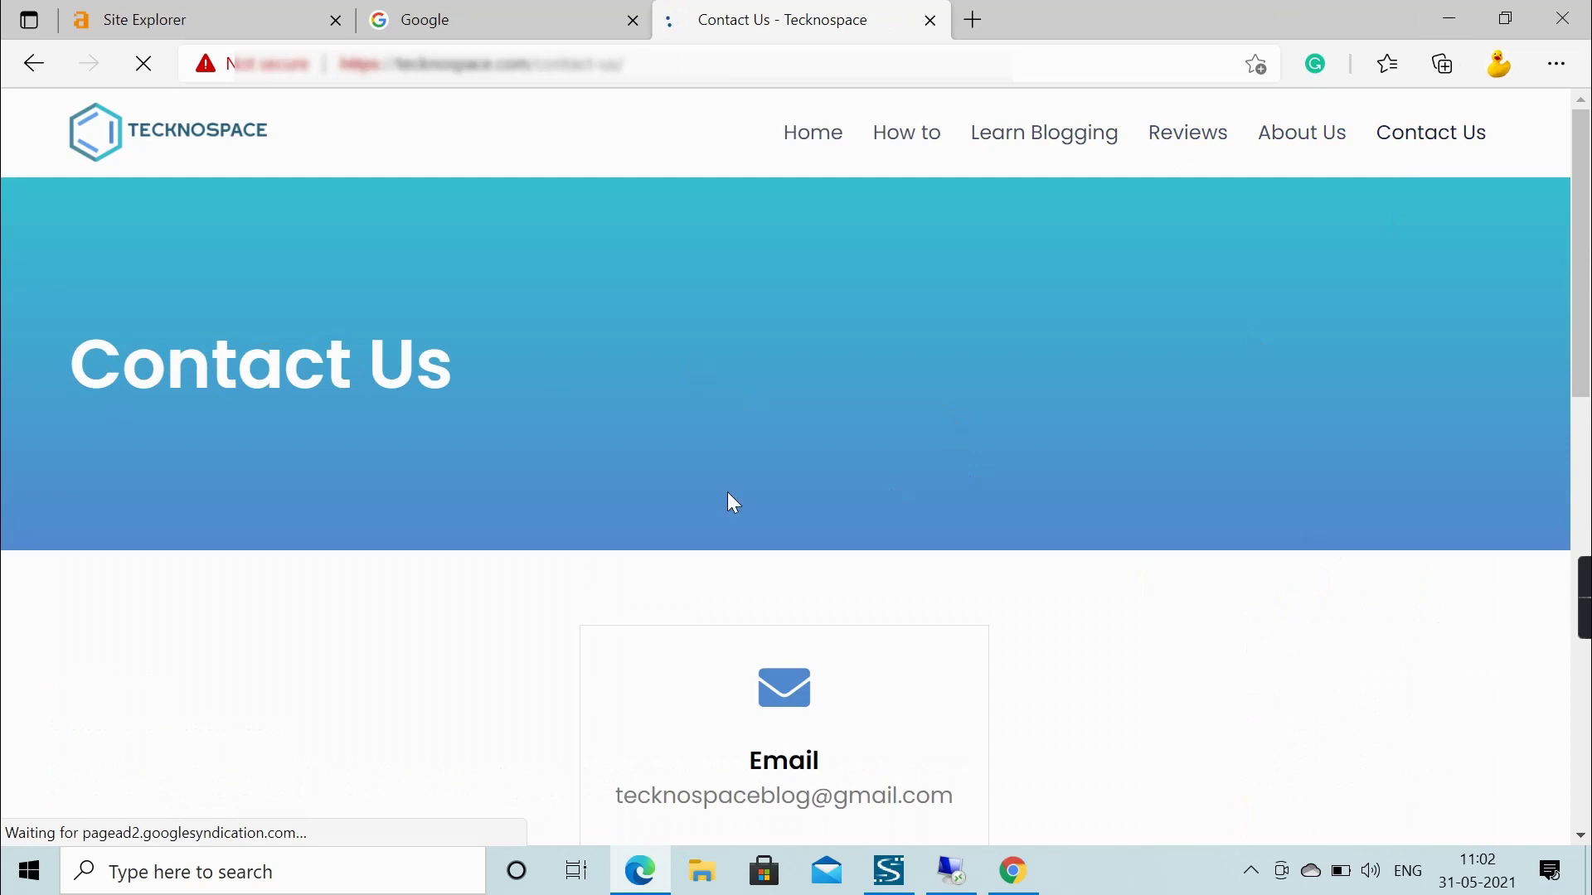
Step: Look up the domain tecknospace.com in Ahrefs Site Explorer
left_click(671, 65)
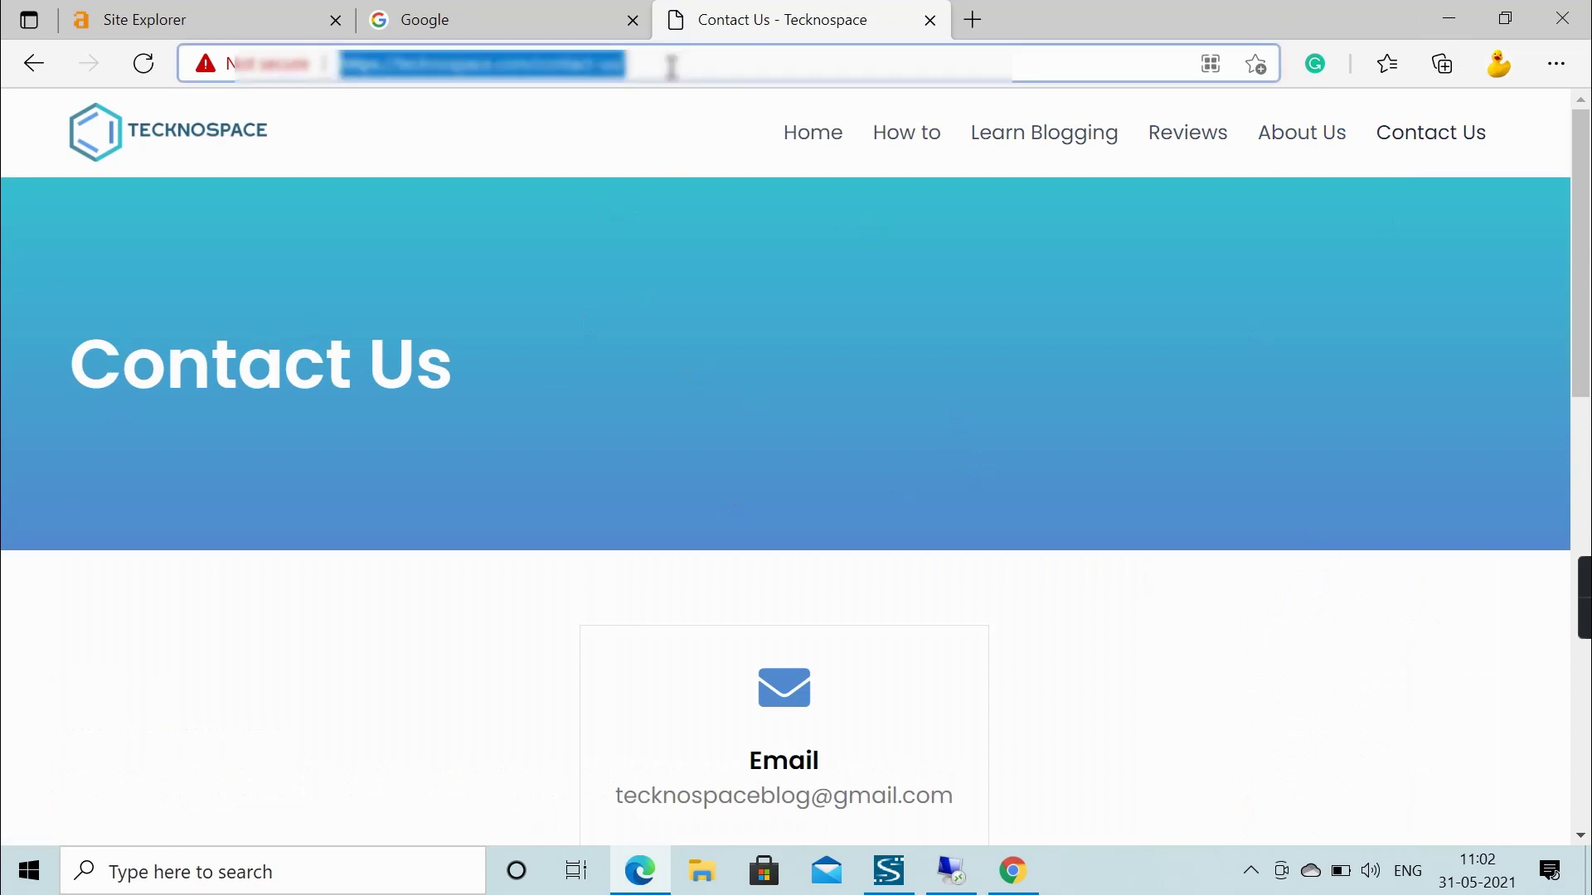
left_click(221, 12)
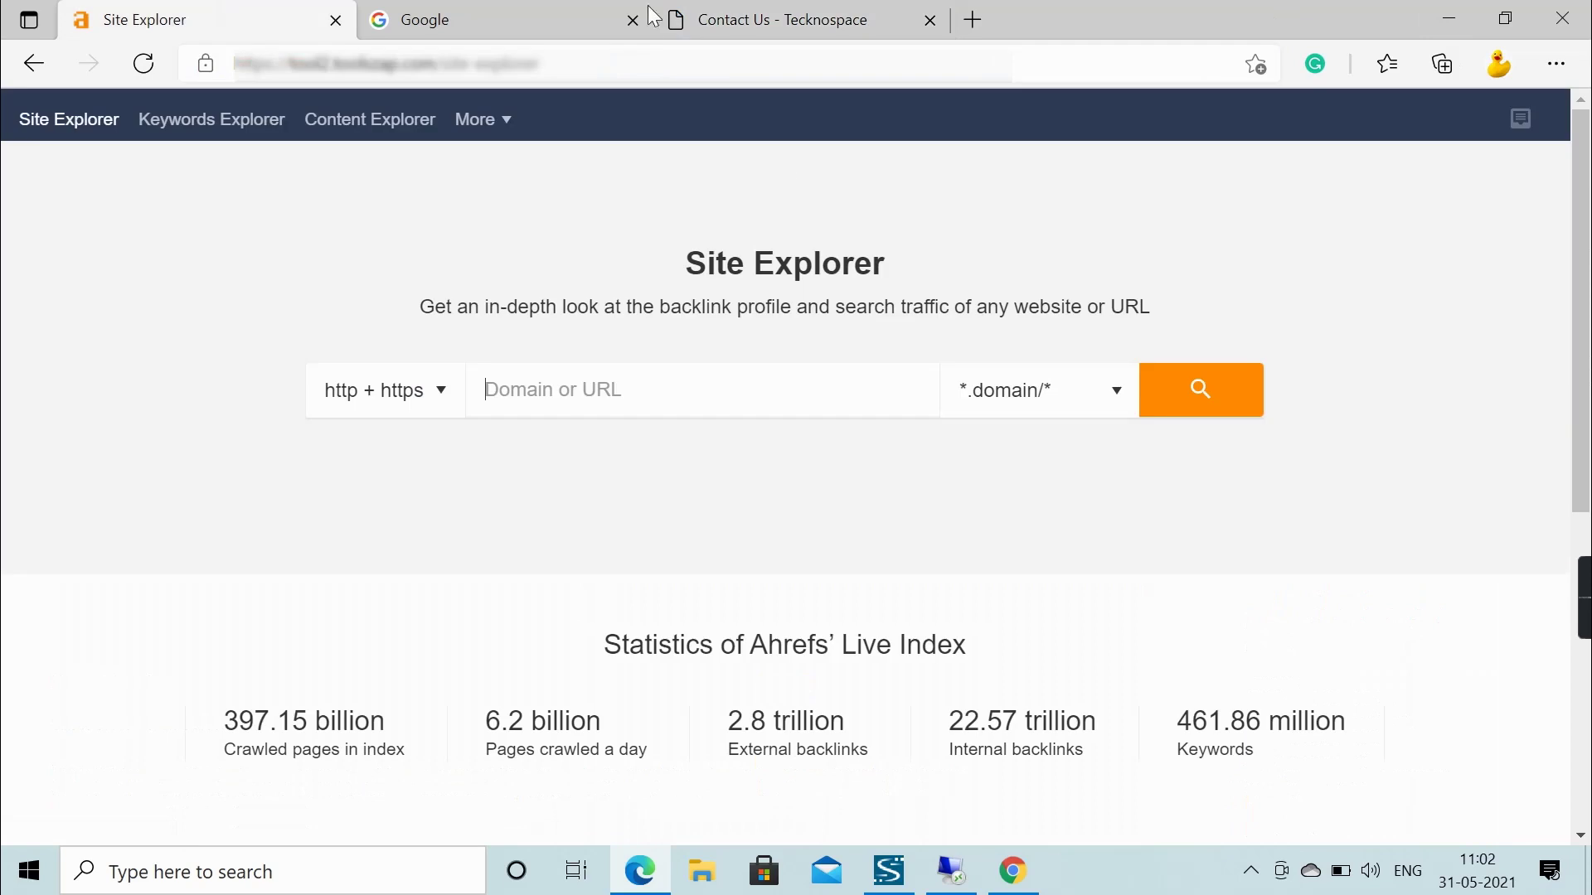
left_click(625, 379)
type("teckn")
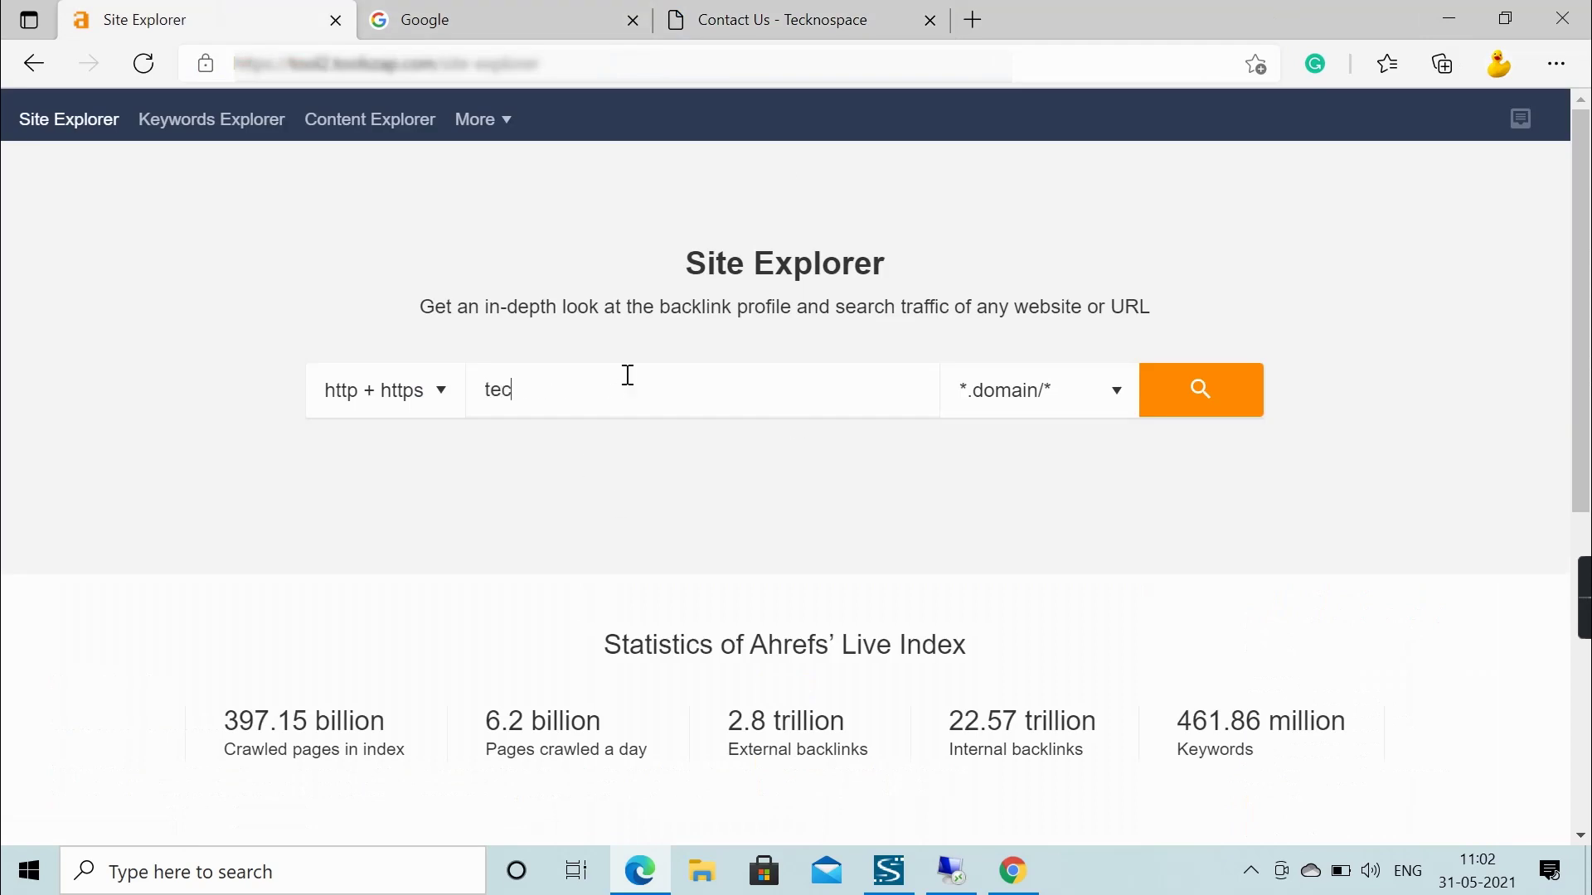
type("ospace.com")
key("Return")
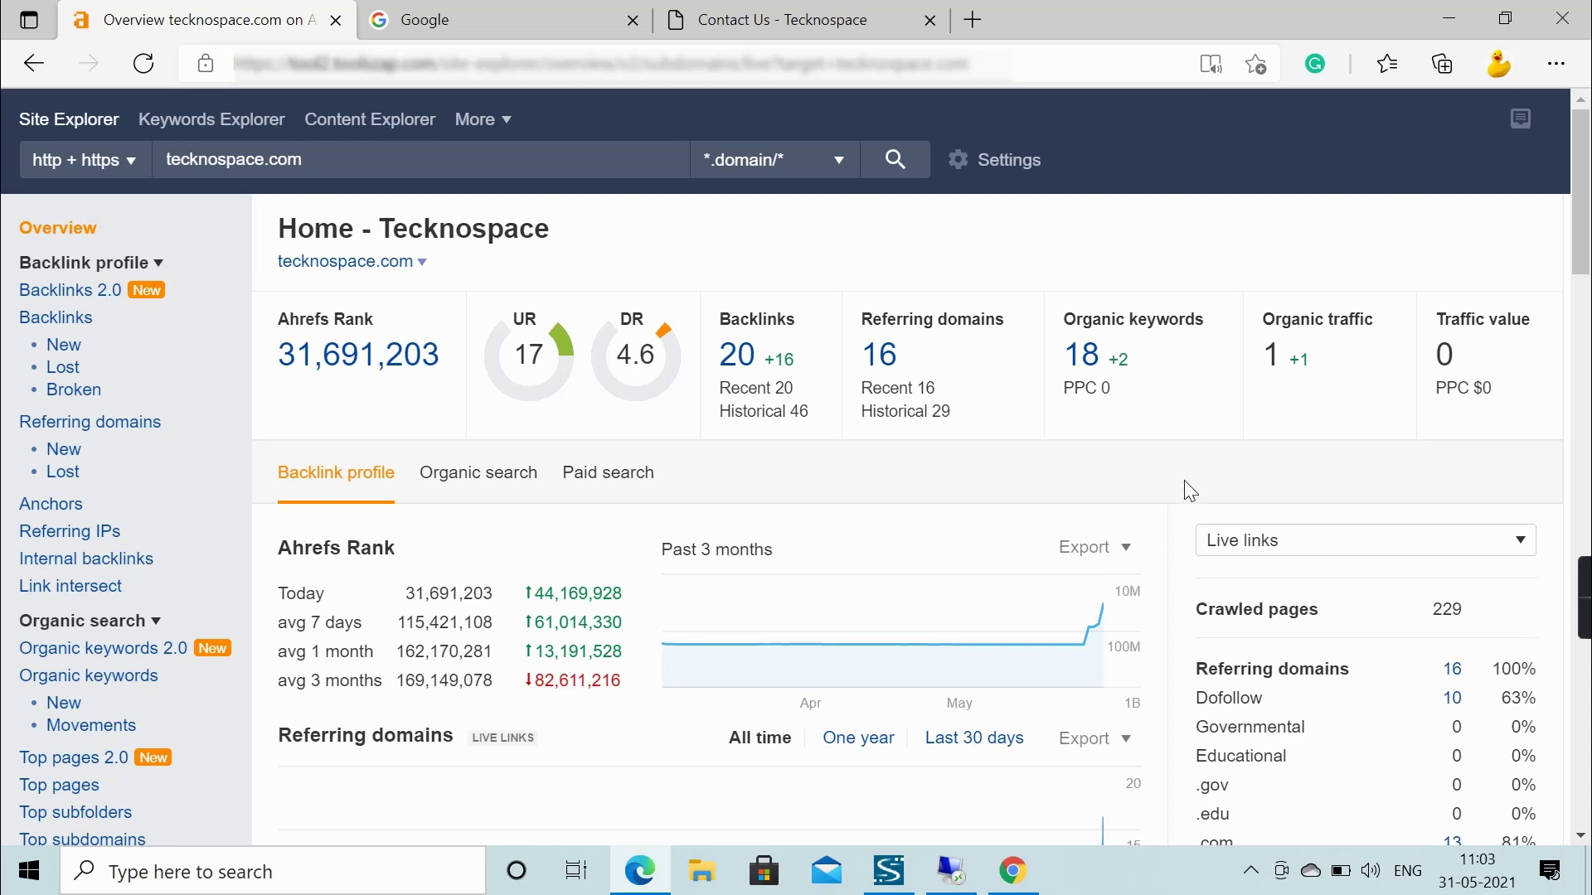
Step: Review the domain's backlink profile overview and open its Top pages report
scroll(1190, 489, "down", 2)
scroll(1190, 489, "down", 1)
scroll(1166, 526, "up", 3)
scroll(858, 583, "down", 7)
scroll(870, 603, "down", 3)
scroll(871, 621, "up", 10)
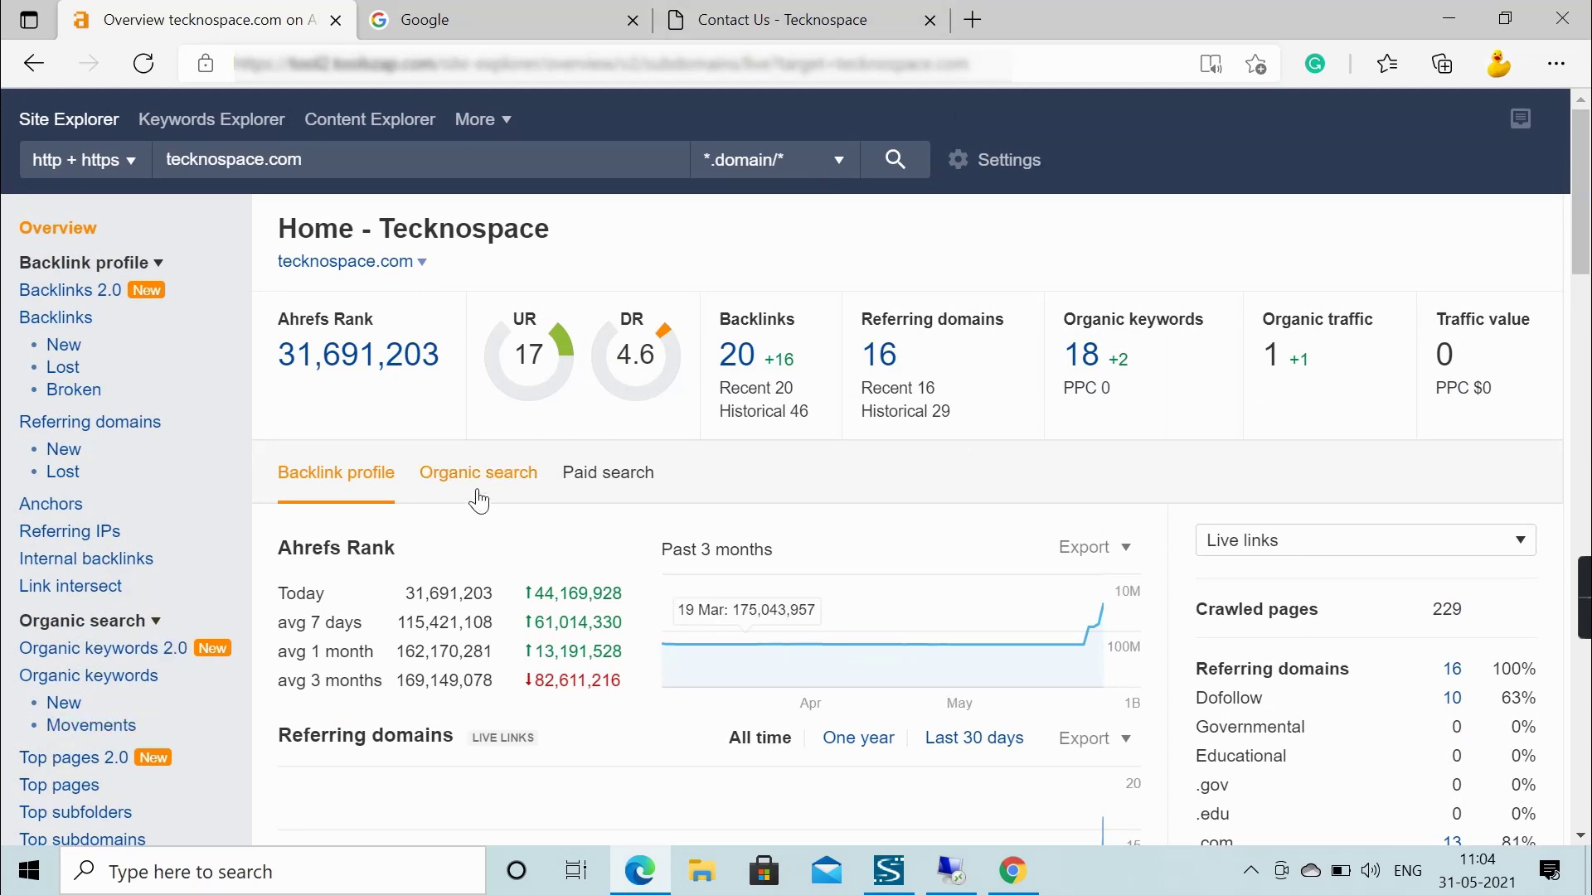
scroll(530, 498, "down", 3)
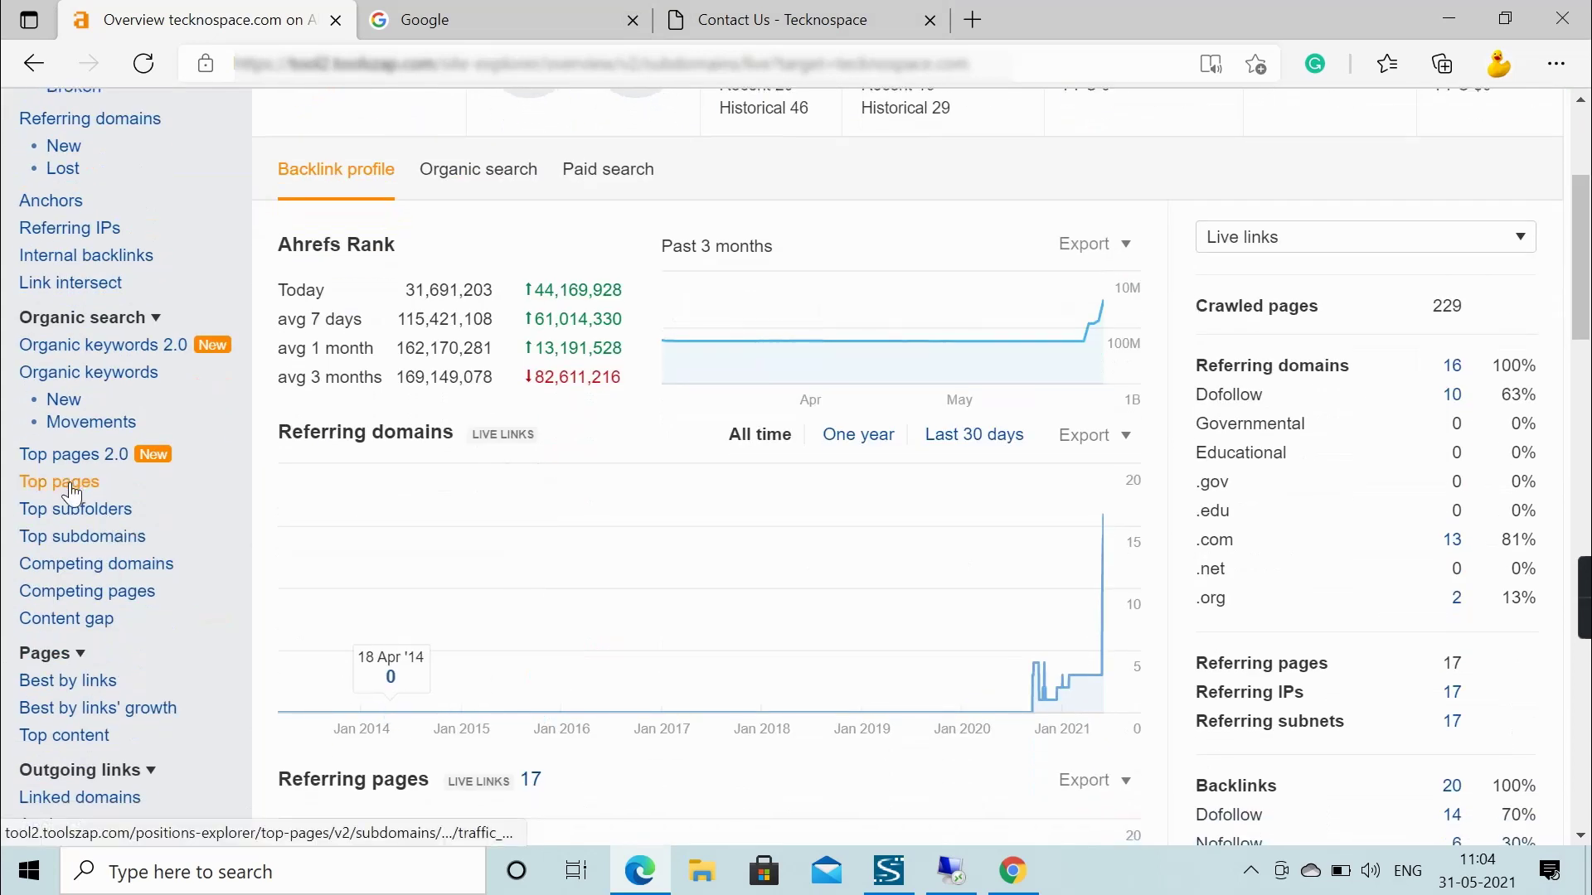
left_click(72, 491)
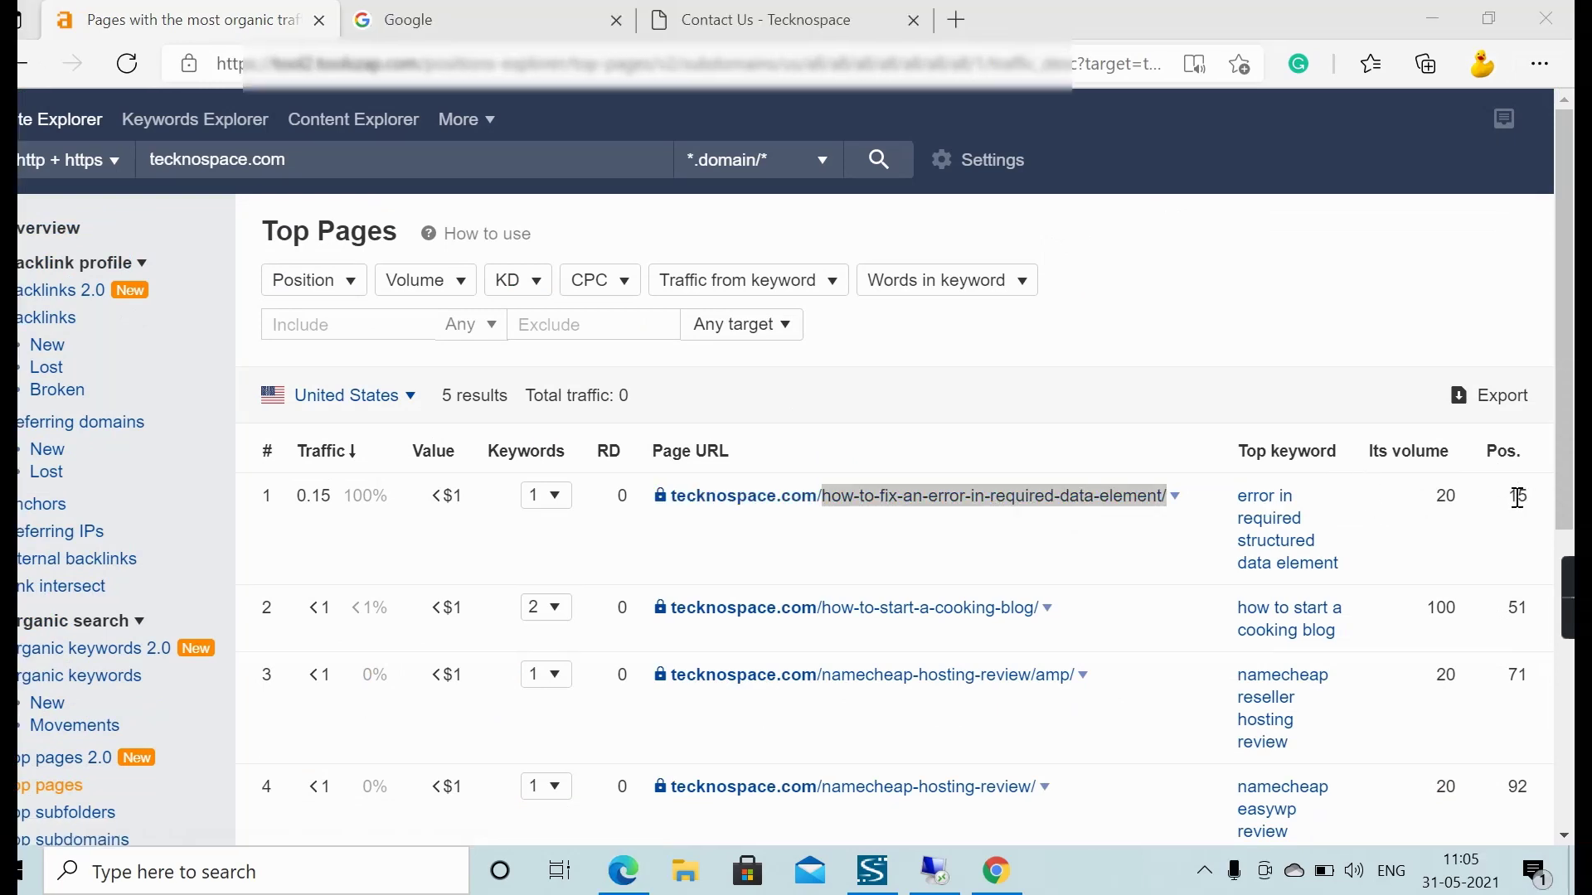
Step: Open the report's first page, how-to-fix-an-error-in-required-data-element, in a new tab and read through the article
left_click_drag(1511, 495, 1519, 495)
right_click(1006, 498)
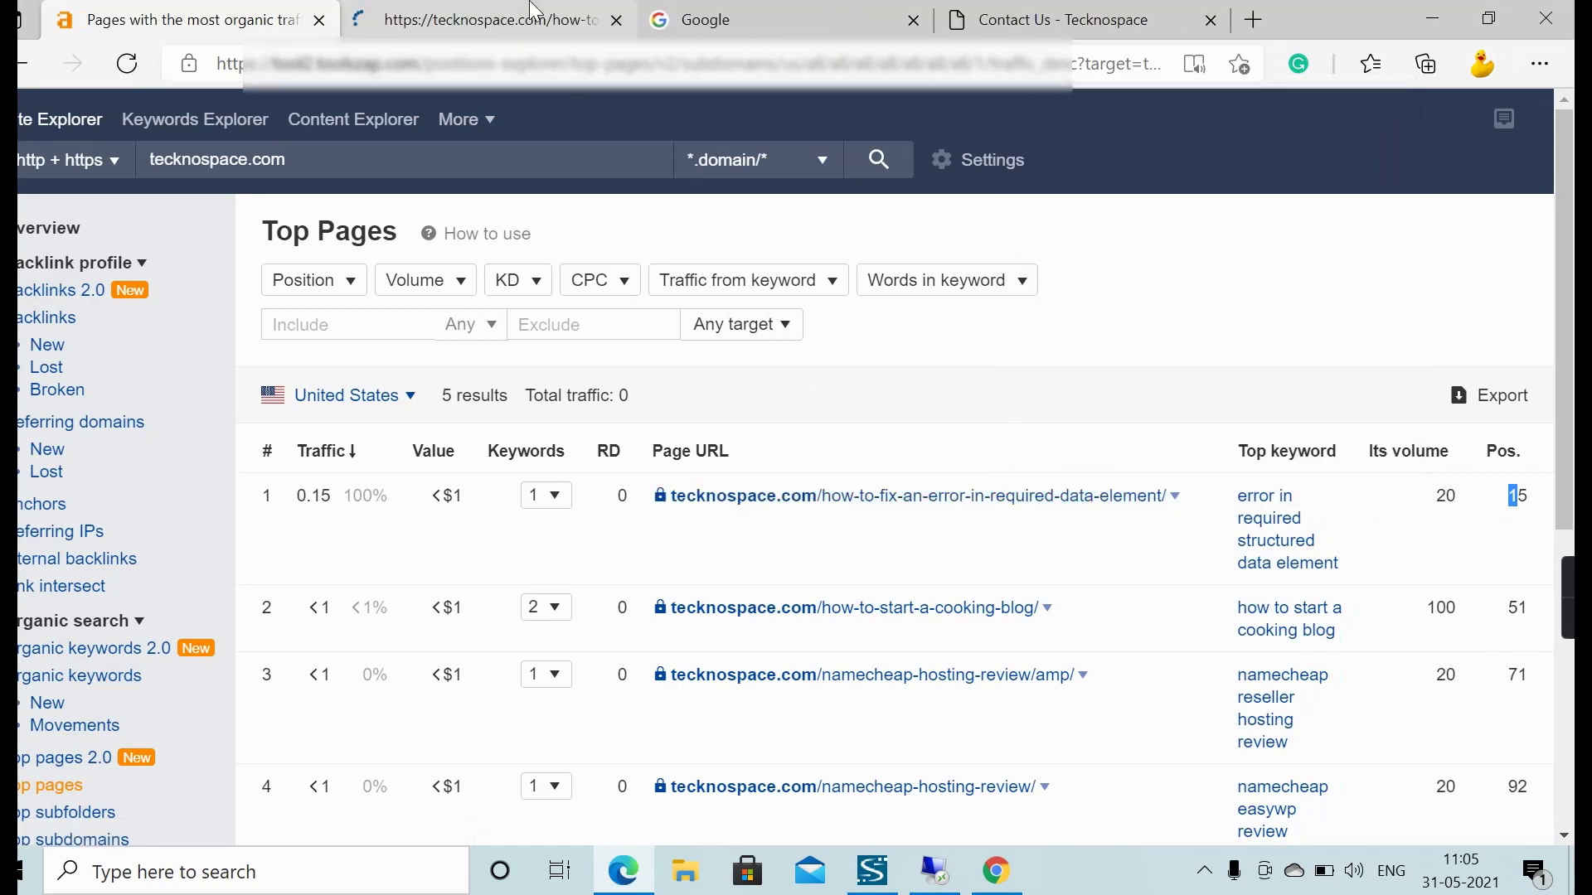
left_click(533, 10)
scroll(775, 398, "down", 10)
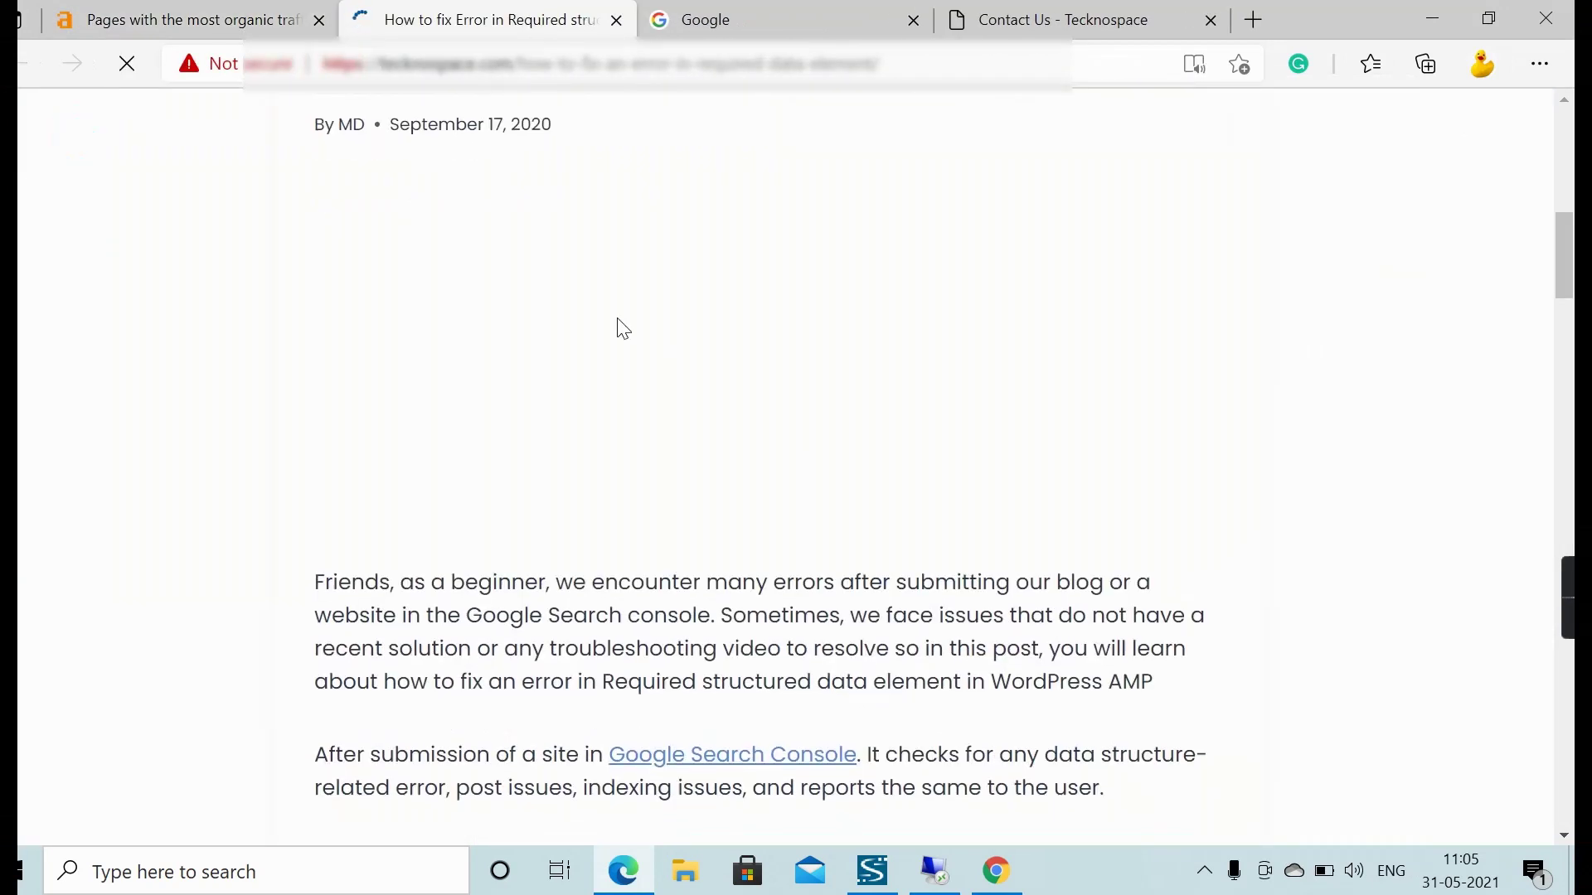
scroll(637, 404, "down", 10)
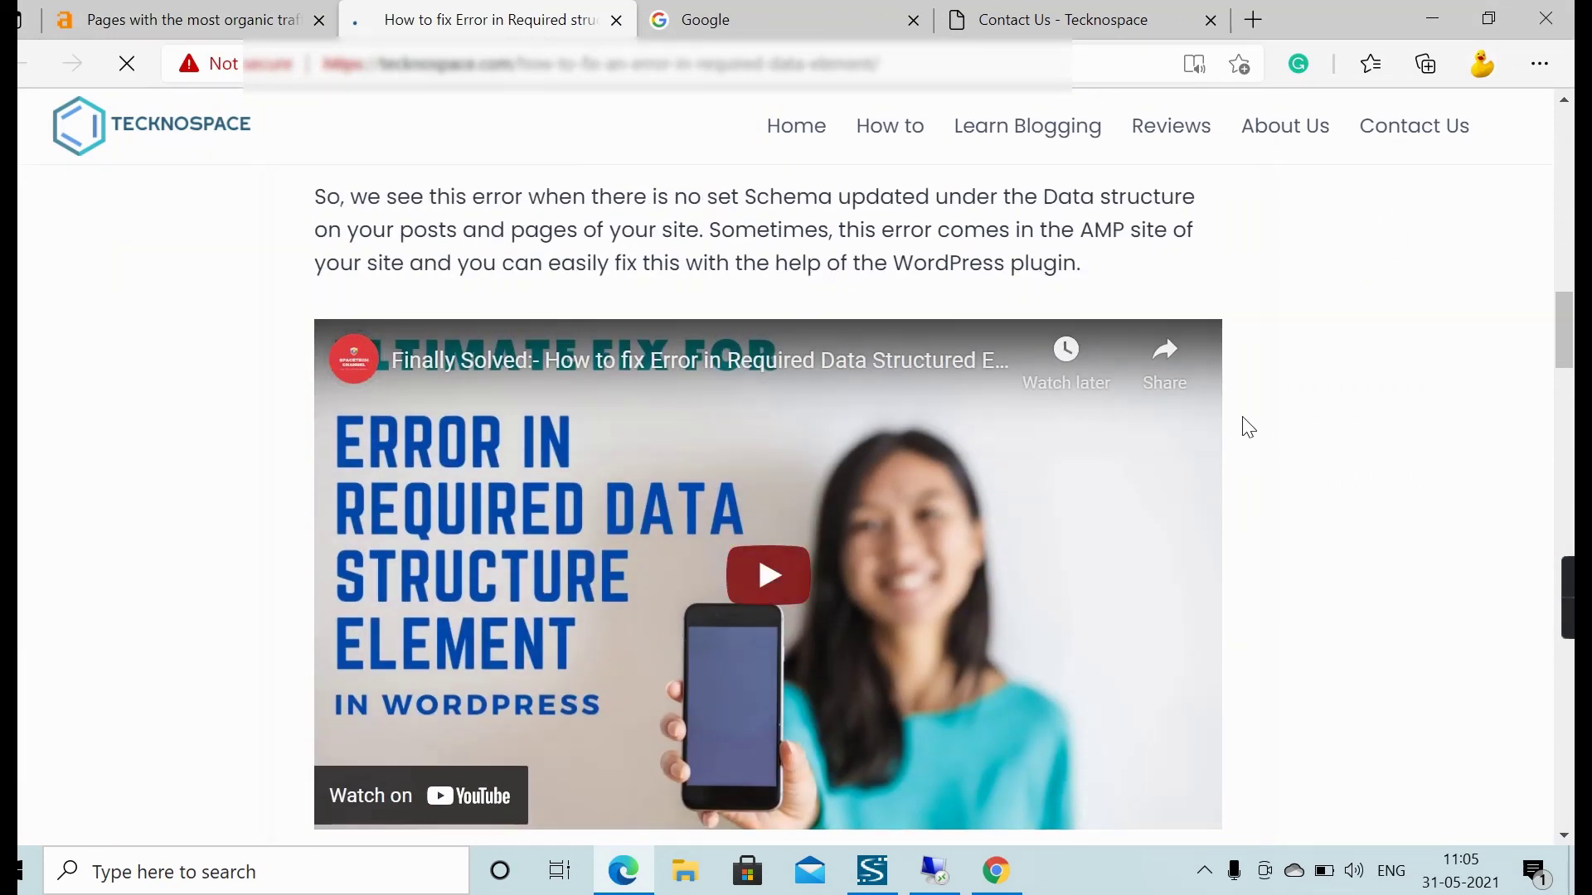
scroll(1229, 456, "down", 3)
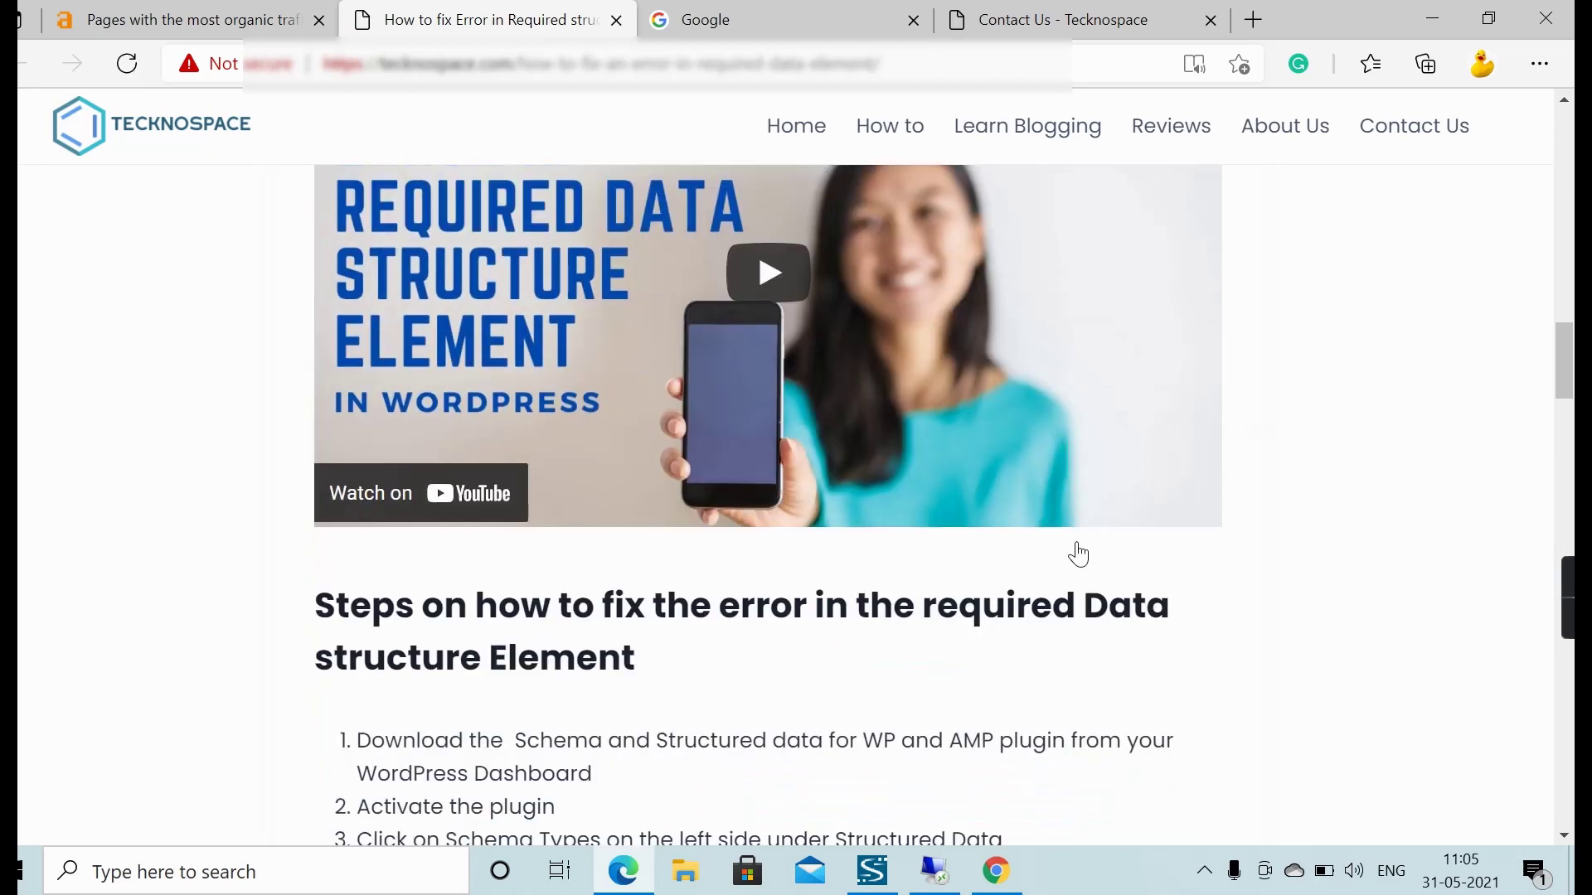
scroll(803, 476, "up", 10)
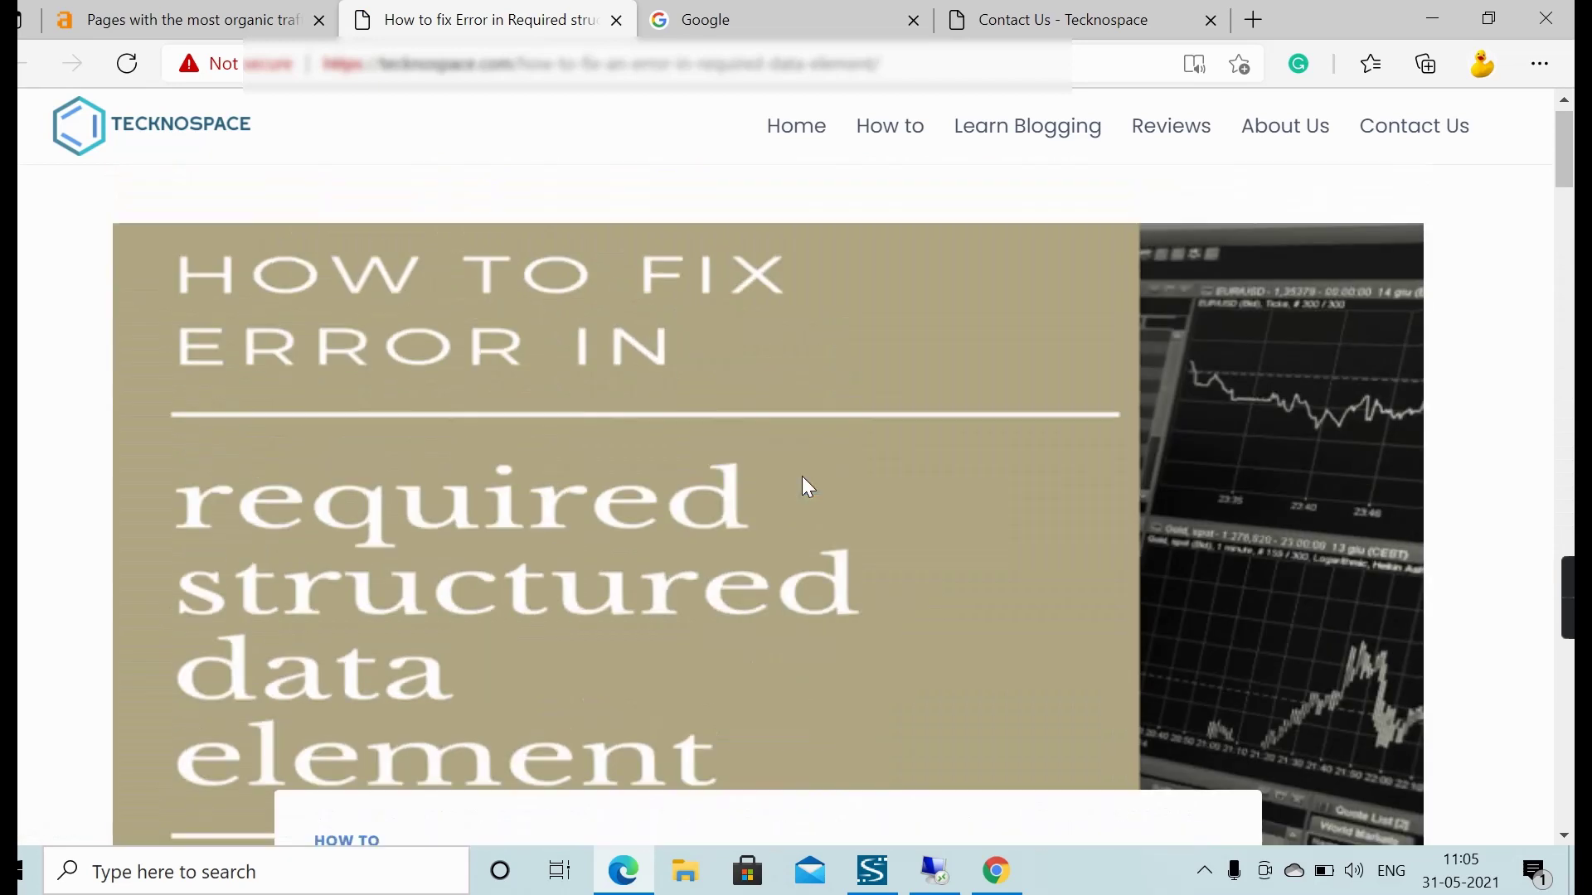
scroll(803, 476, "down", 10)
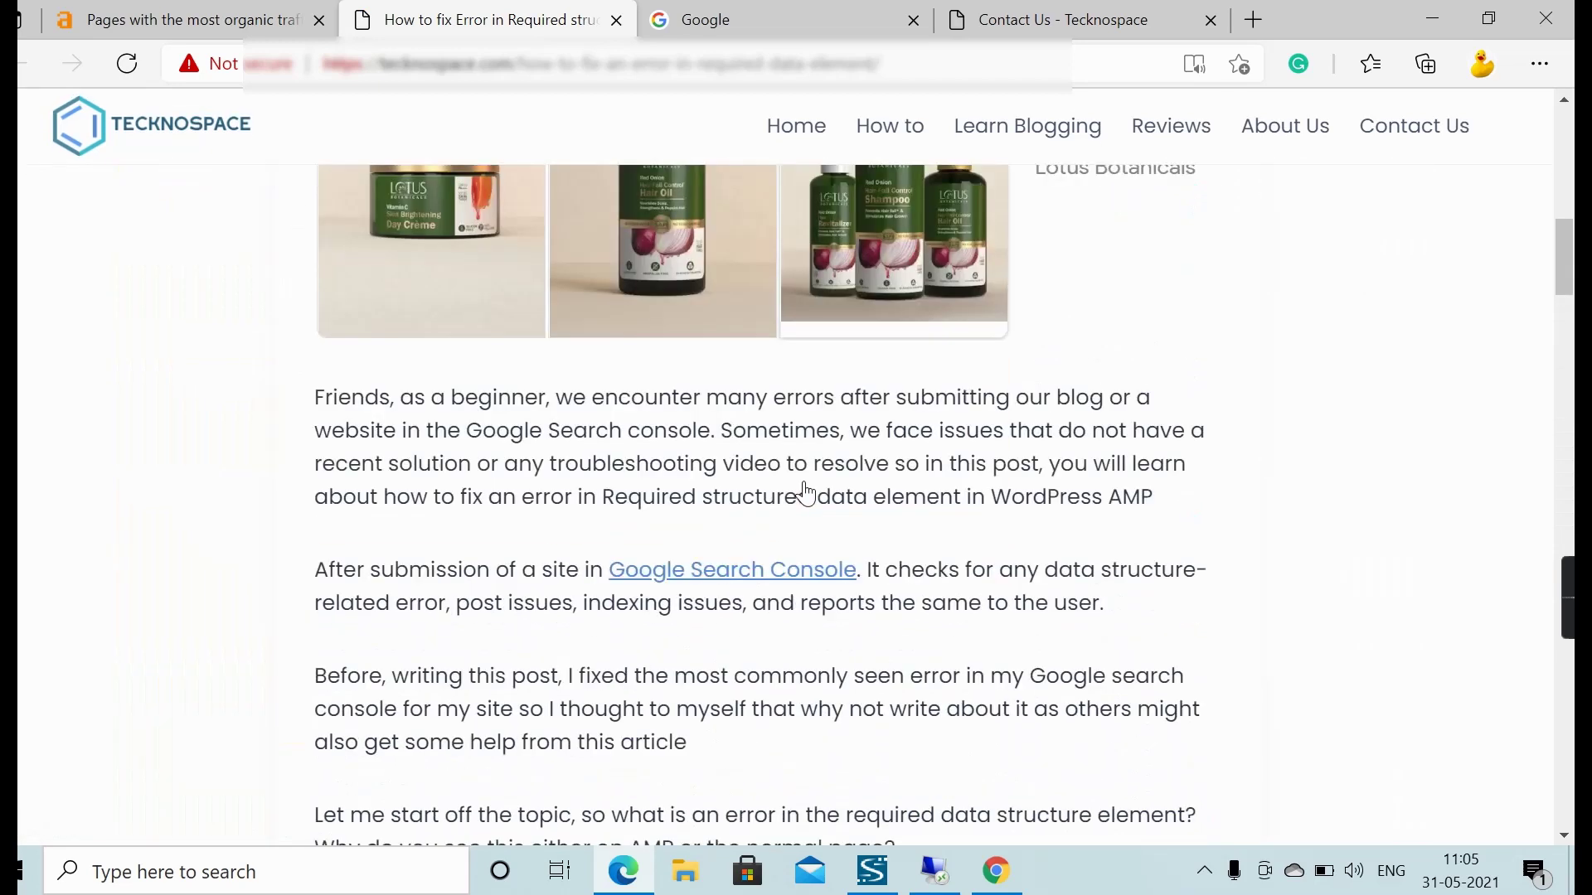
scroll(679, 494, "up", 10)
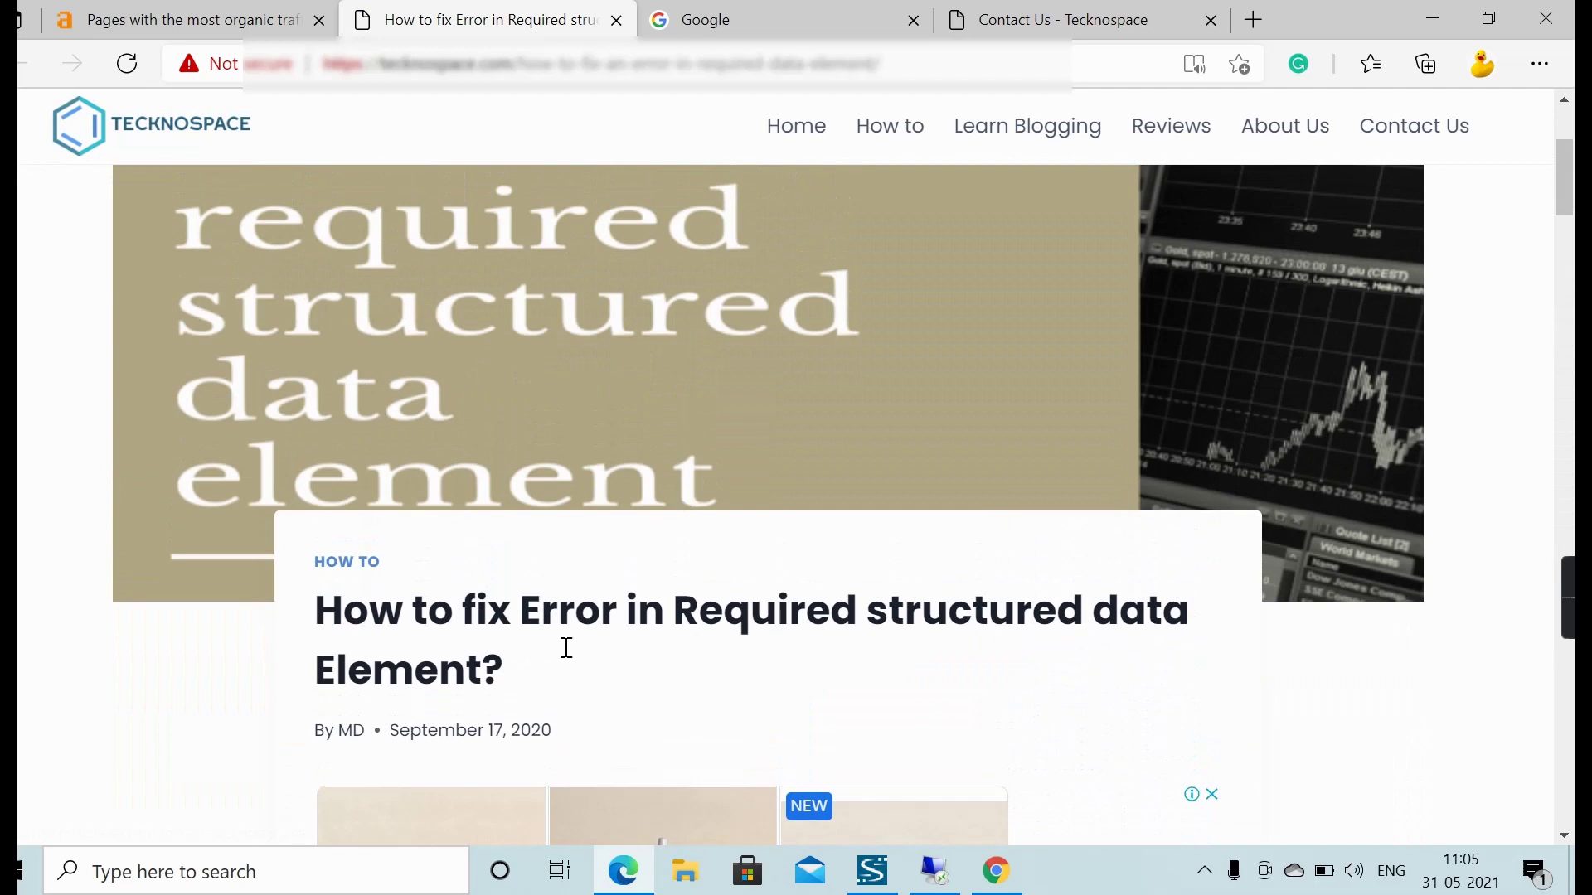
Step: Search Google for "Error in Required structured data Element", copied from the article's title without the question mark
left_click_drag(525, 611, 632, 668)
key("ctrl+c")
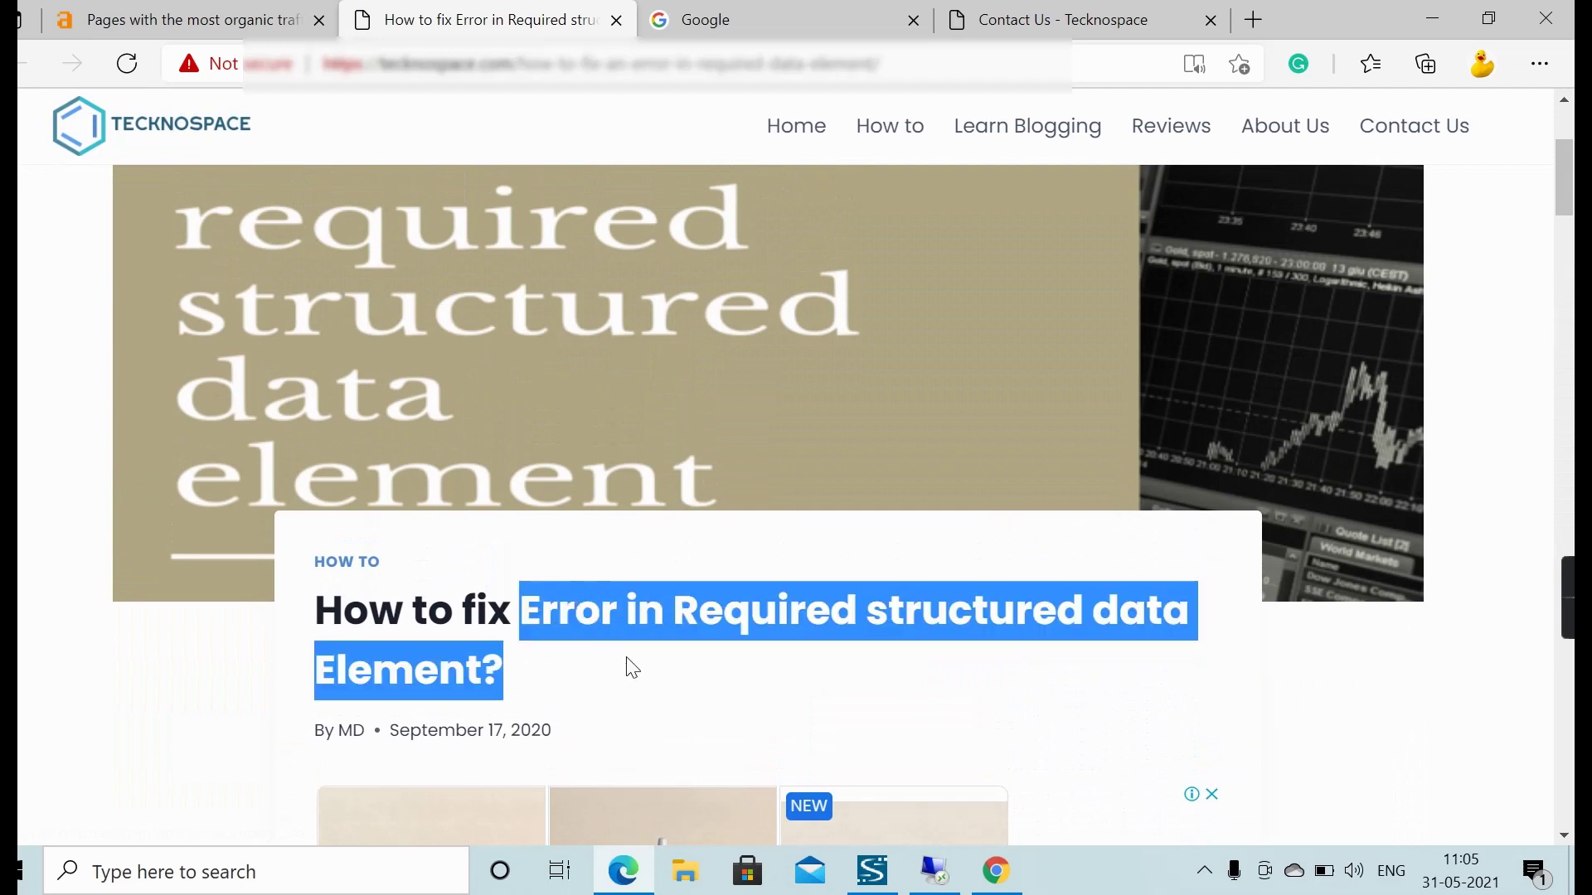
left_click(697, 12)
left_click(602, 318)
key("ctrl+v")
key("BackSpace")
key("Return")
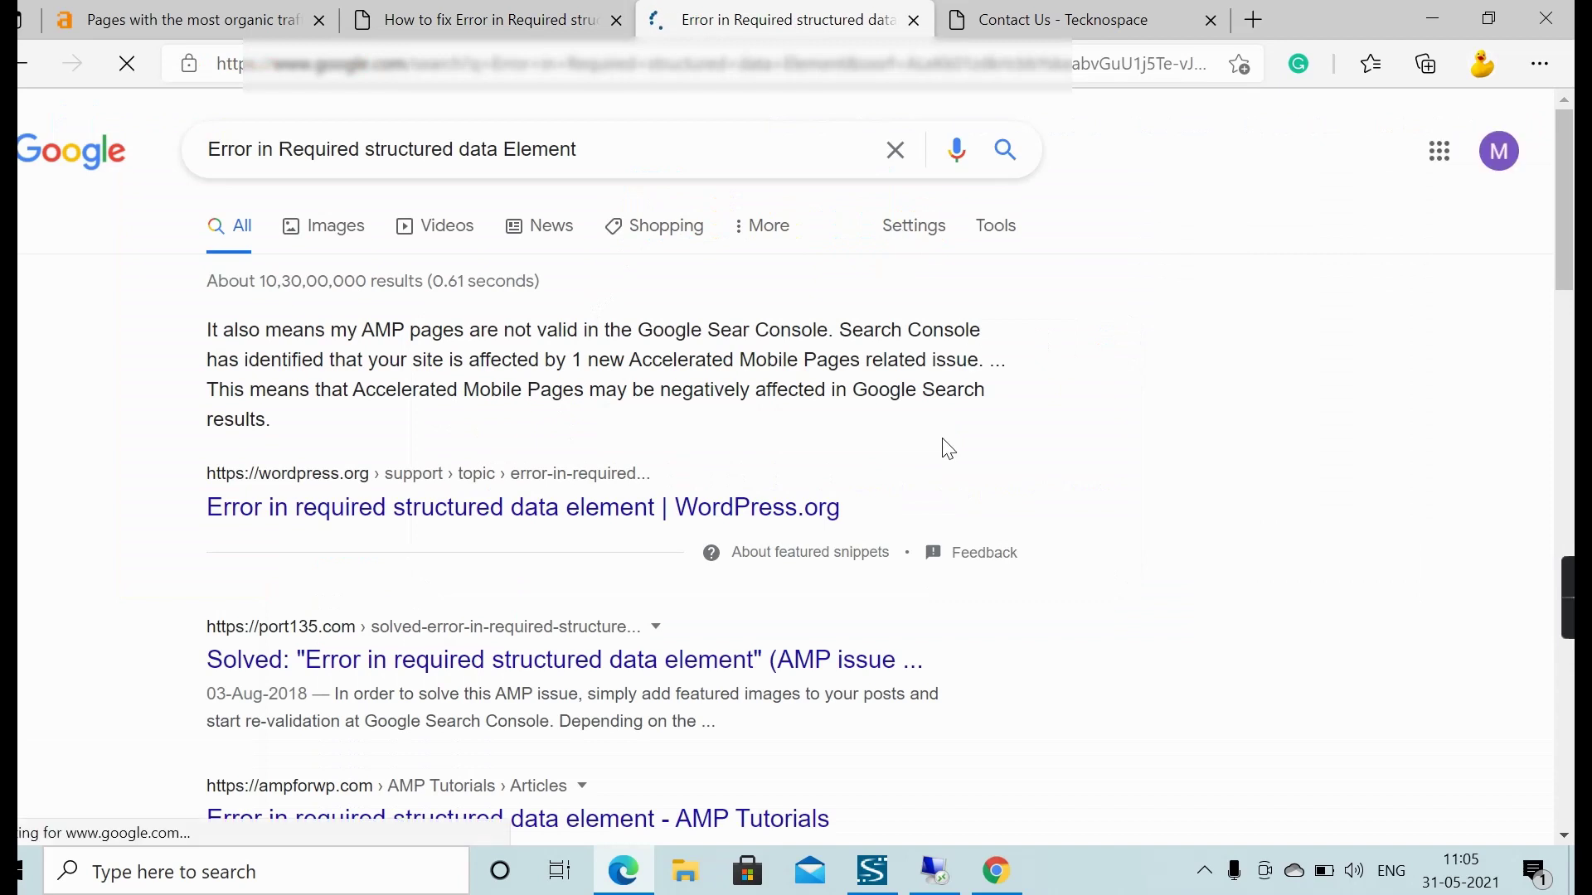
Step: Scan the first page of search results for the Tecknospace article and go to results page 2
scroll(985, 458, "down", 4)
scroll(989, 456, "up", 4)
scroll(994, 457, "down", 6)
scroll(997, 459, "down", 11)
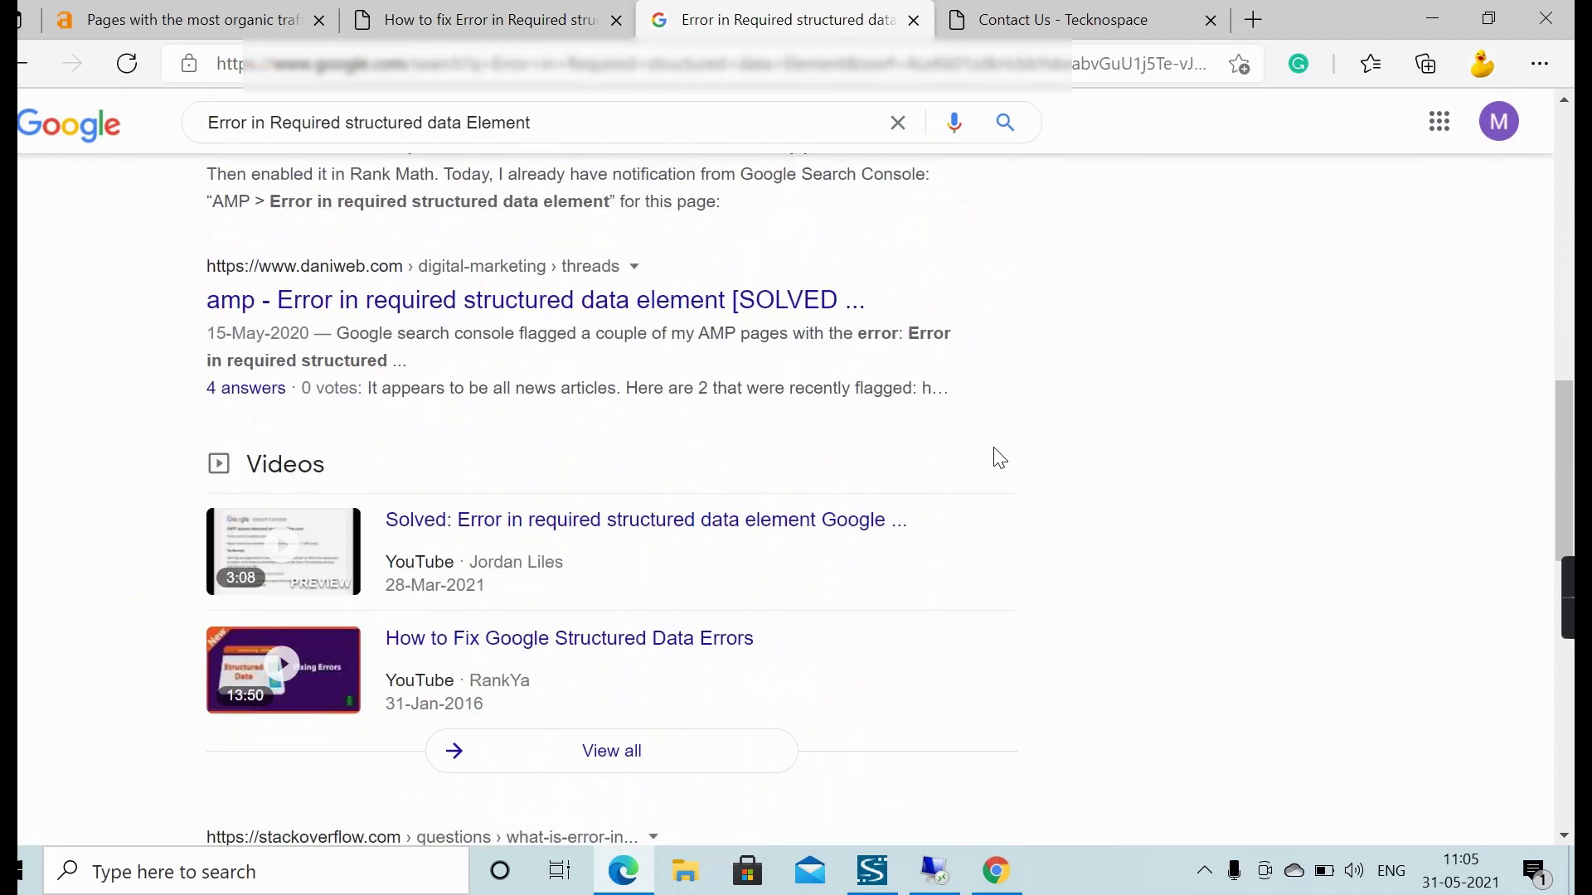
scroll(999, 460, "down", 4)
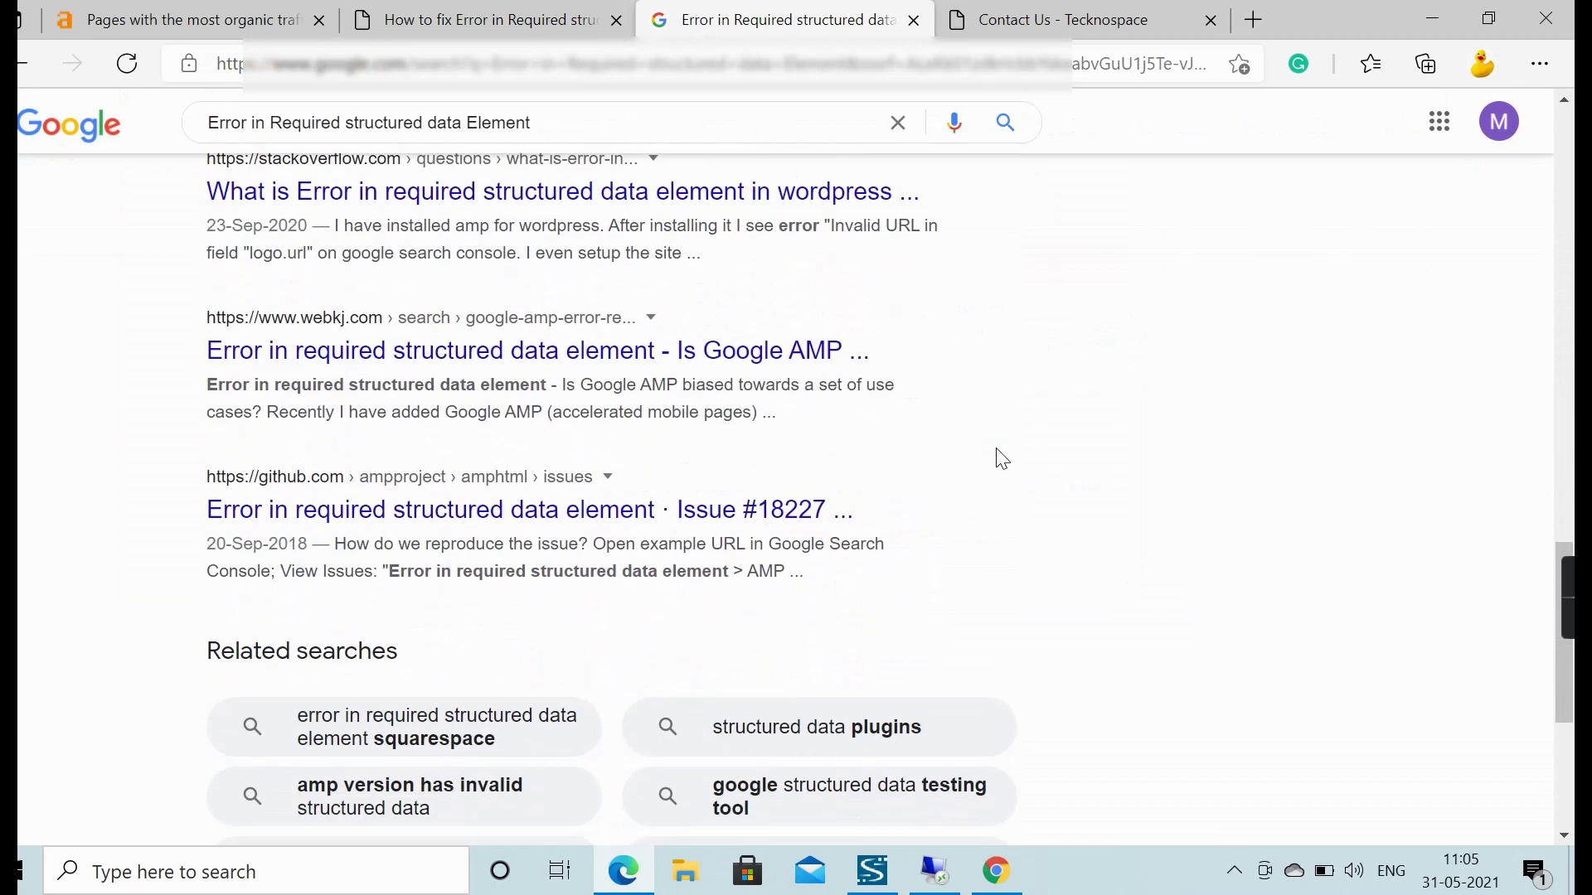
scroll(997, 460, "down", 4)
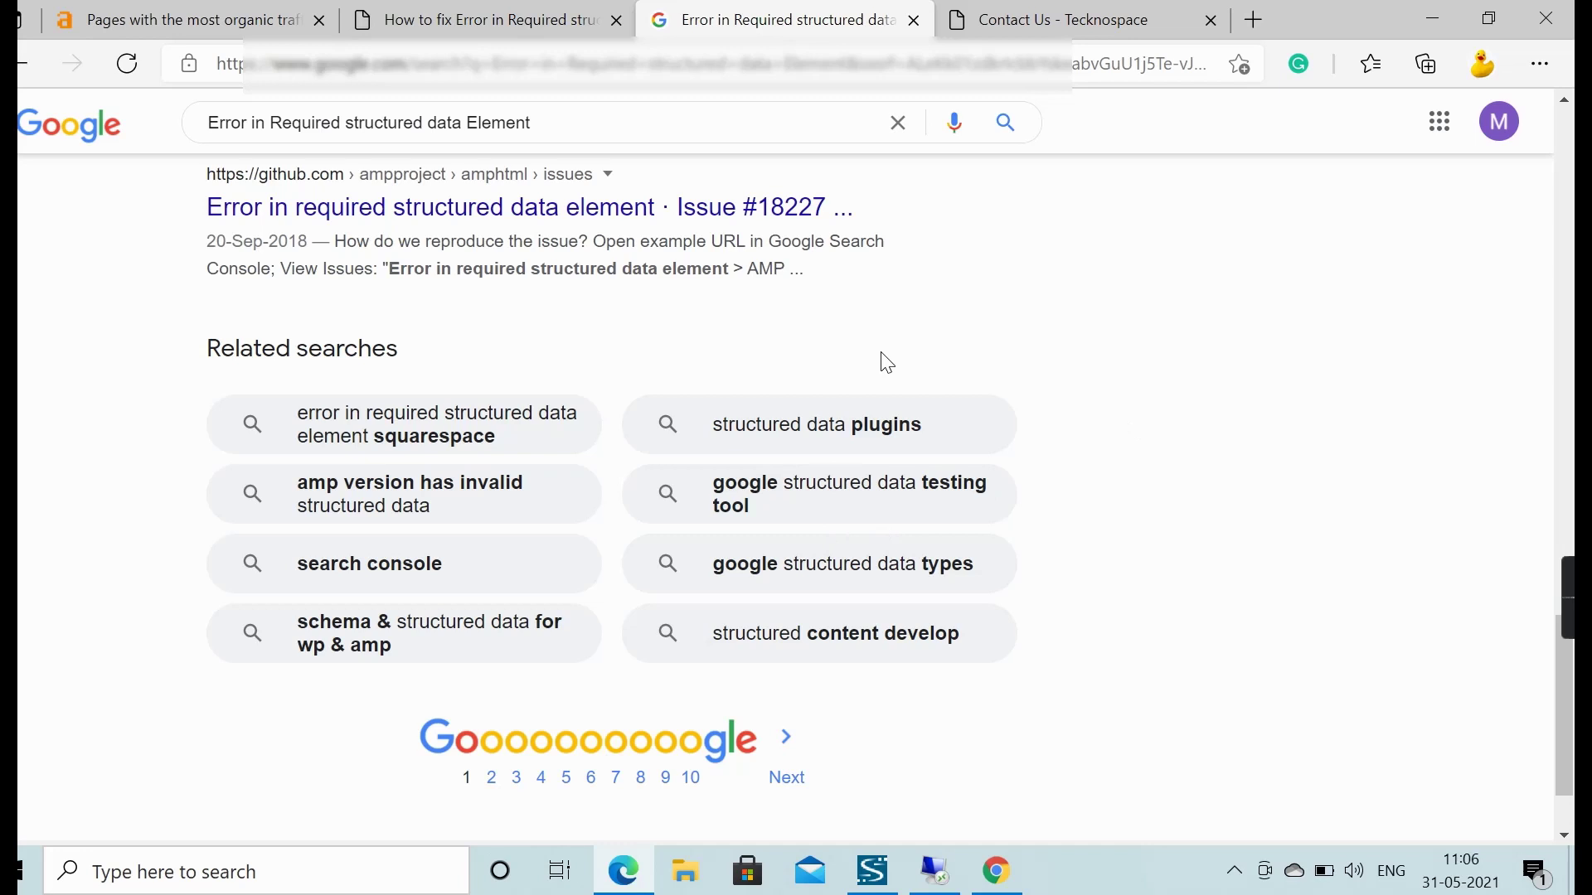
left_click(494, 781)
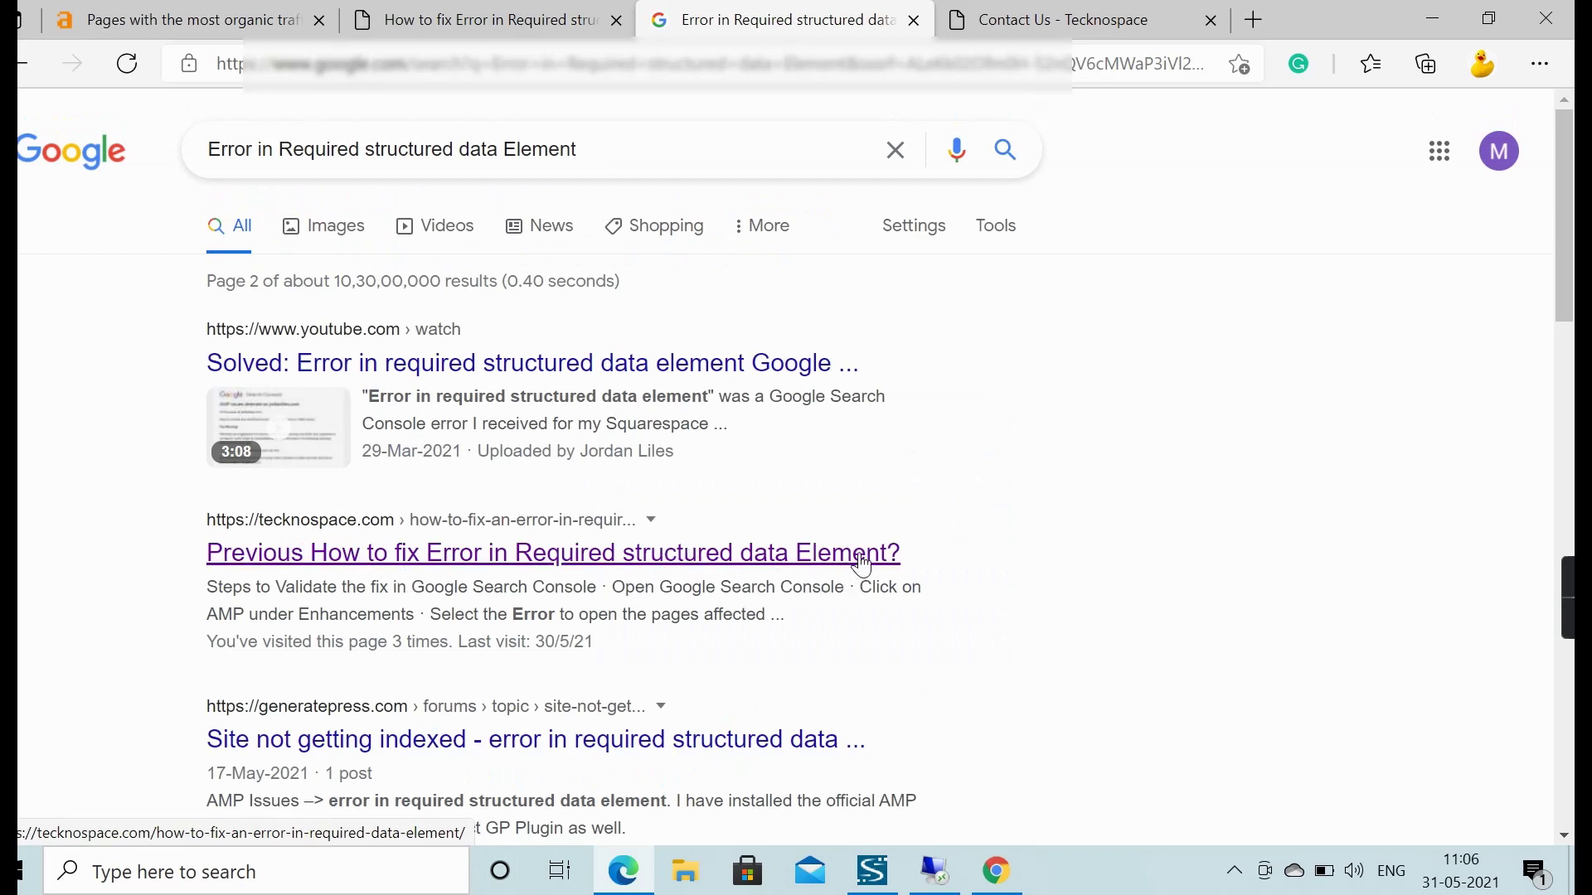
Step: Compare the Tecknospace article with its listing on the second page of Google results
left_click(535, 11)
left_click(699, 11)
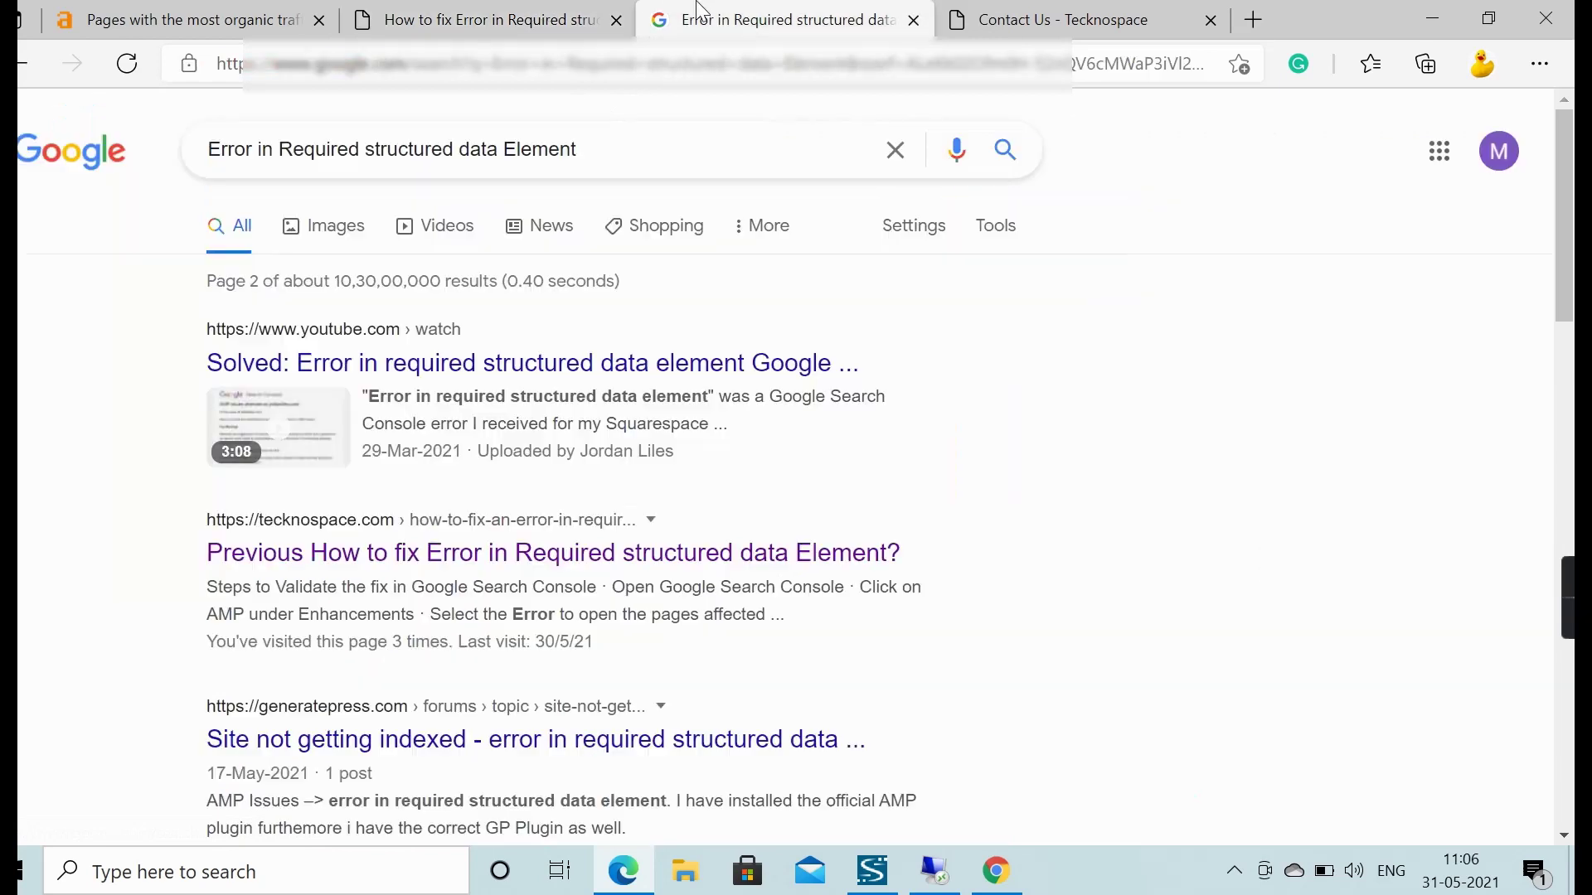
left_click(535, 11)
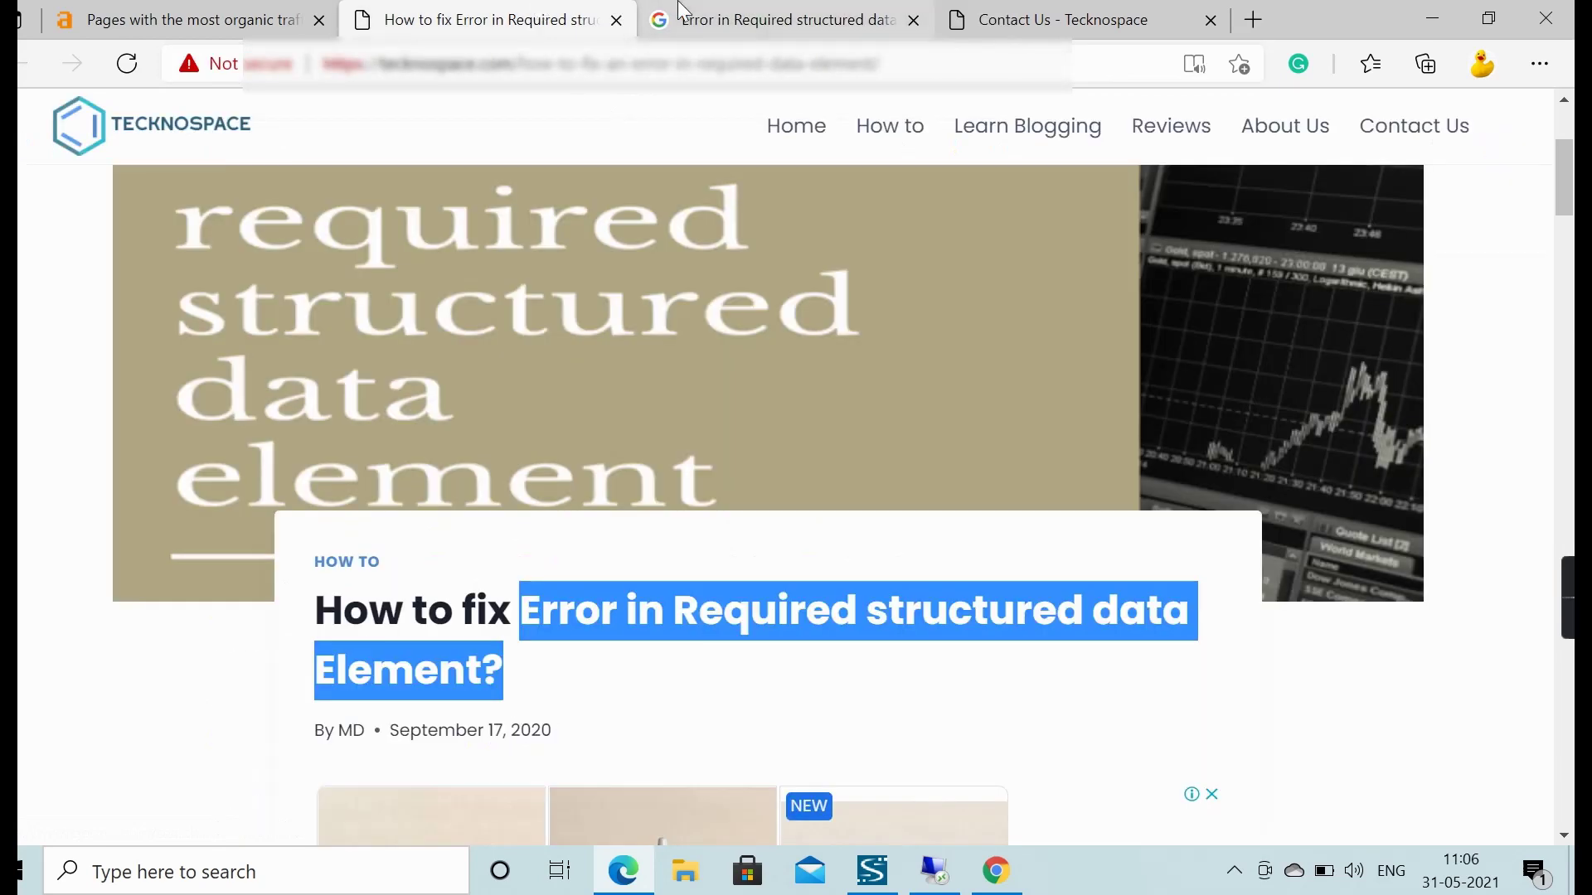
left_click(764, 13)
left_click(1052, 10)
left_click(810, 13)
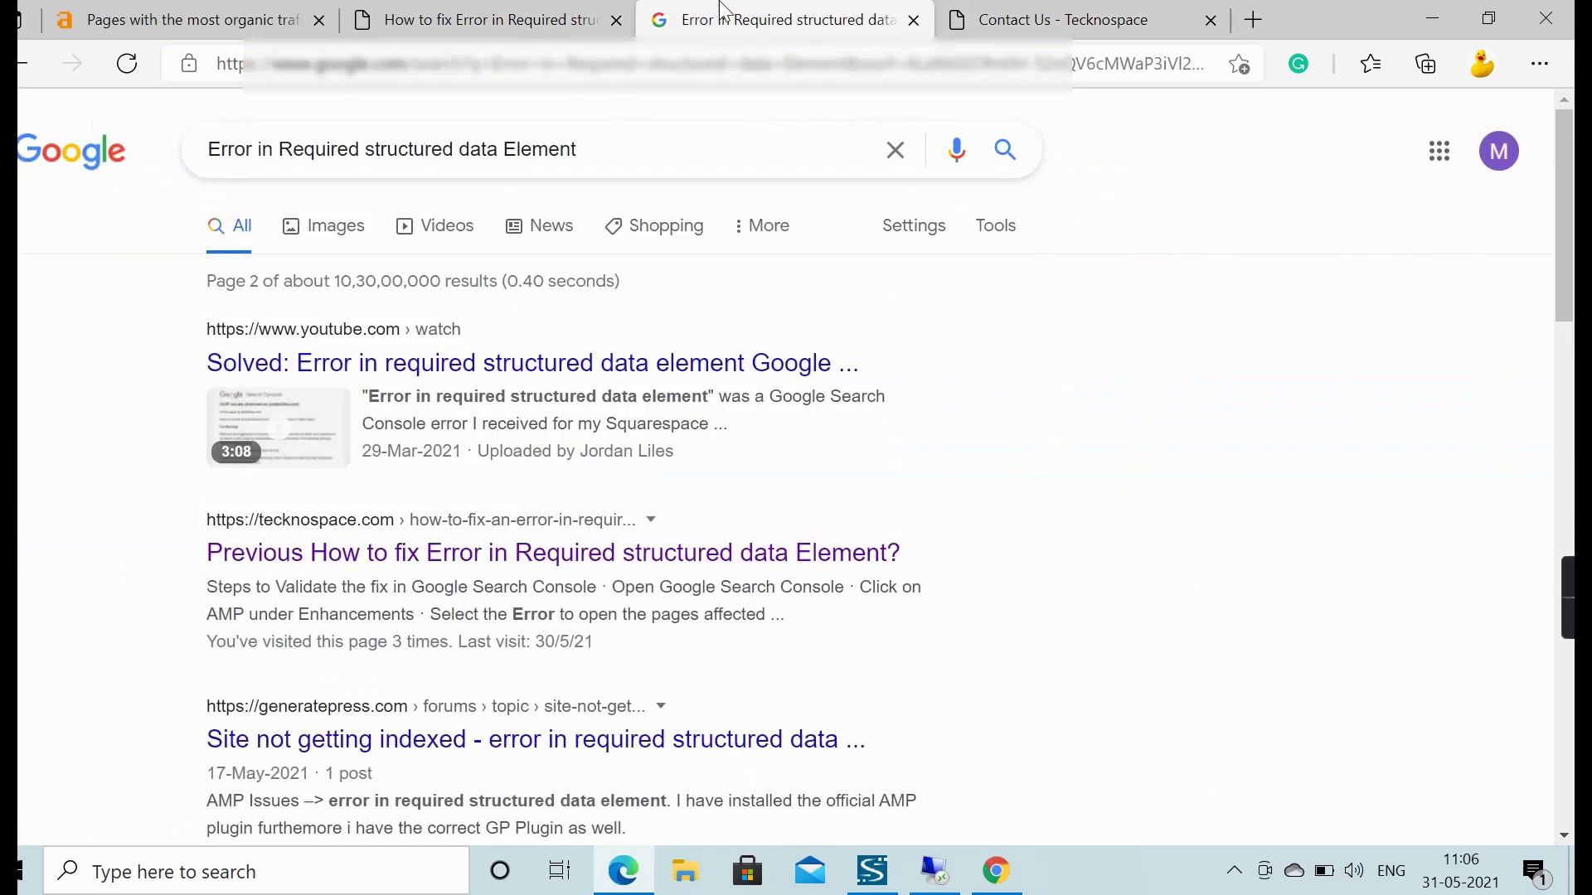
Step: Open the Organic keywords report for tecknospace.com in Ahrefs and review the keyword positions and the first keyword's position change
left_click(183, 18)
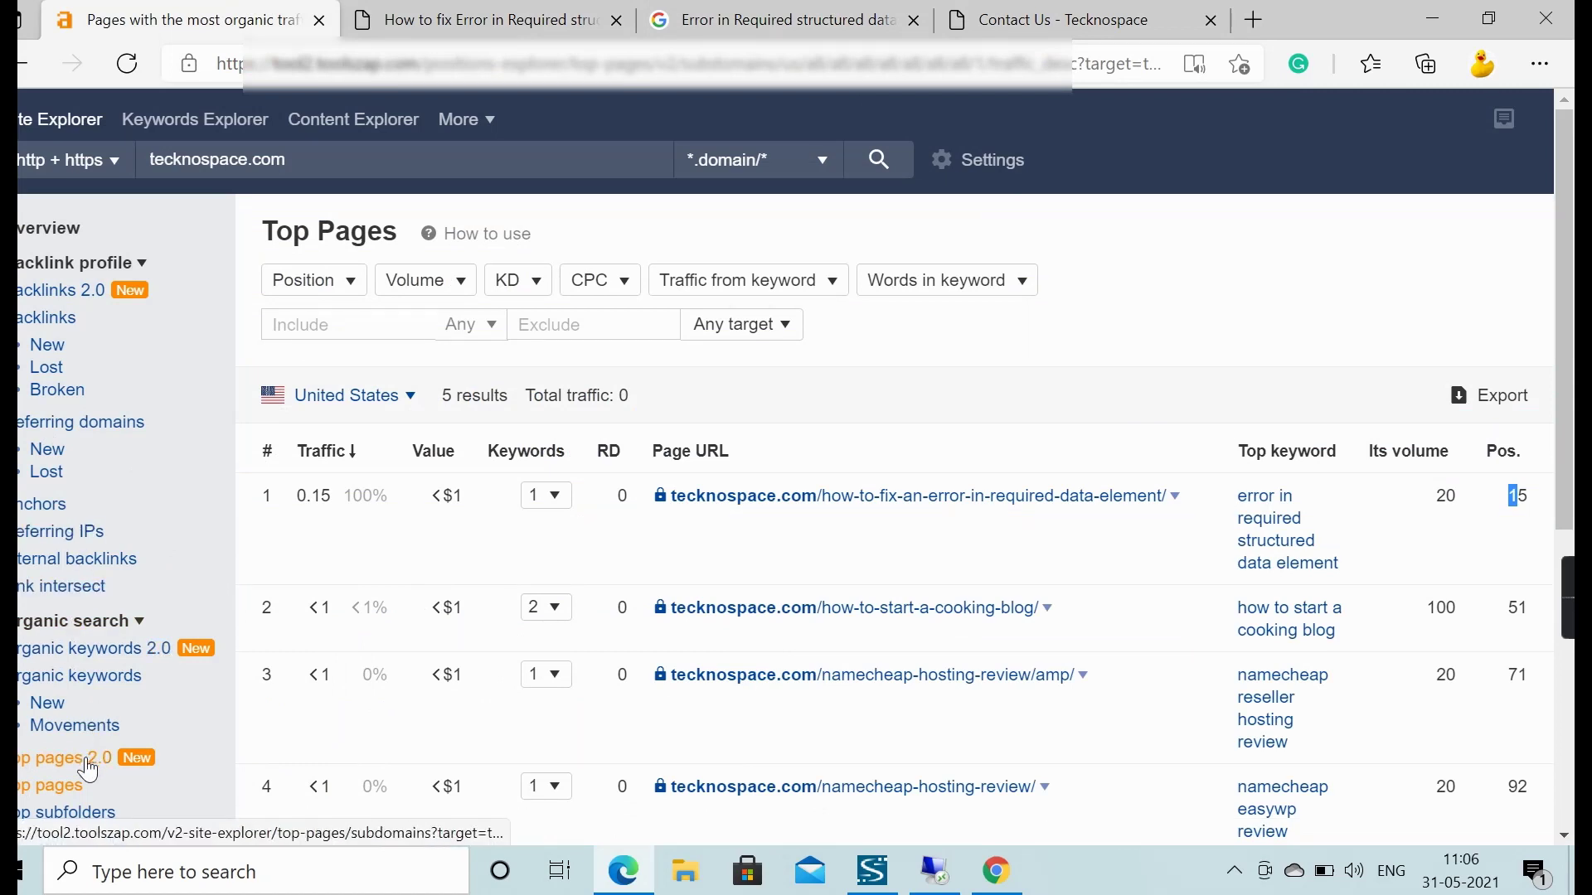
left_click(74, 685)
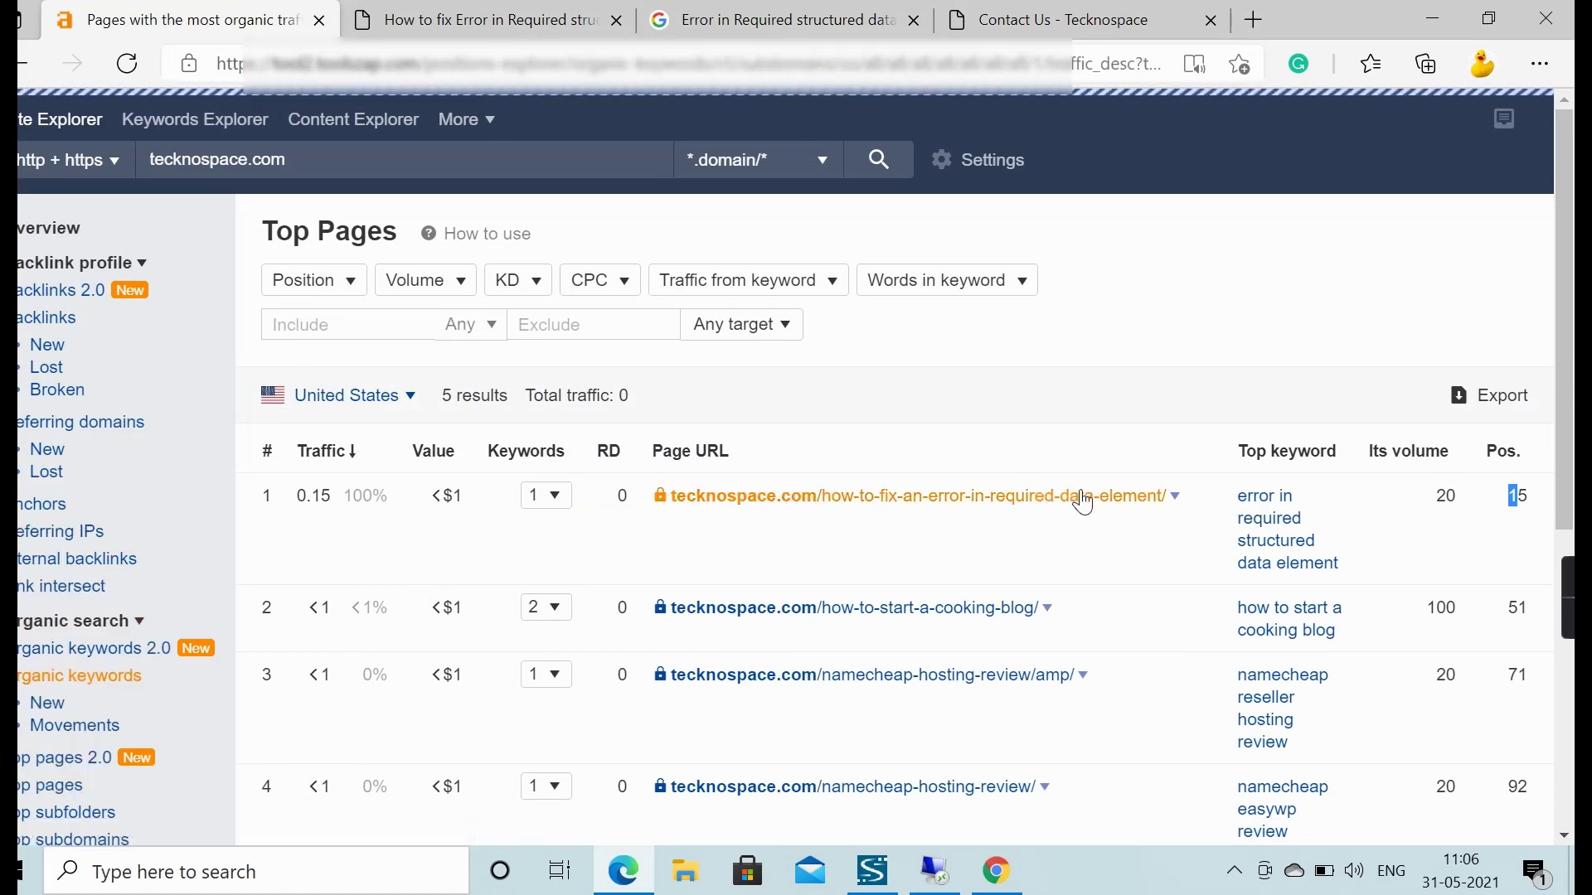
left_click_drag(1543, 492, 1507, 496)
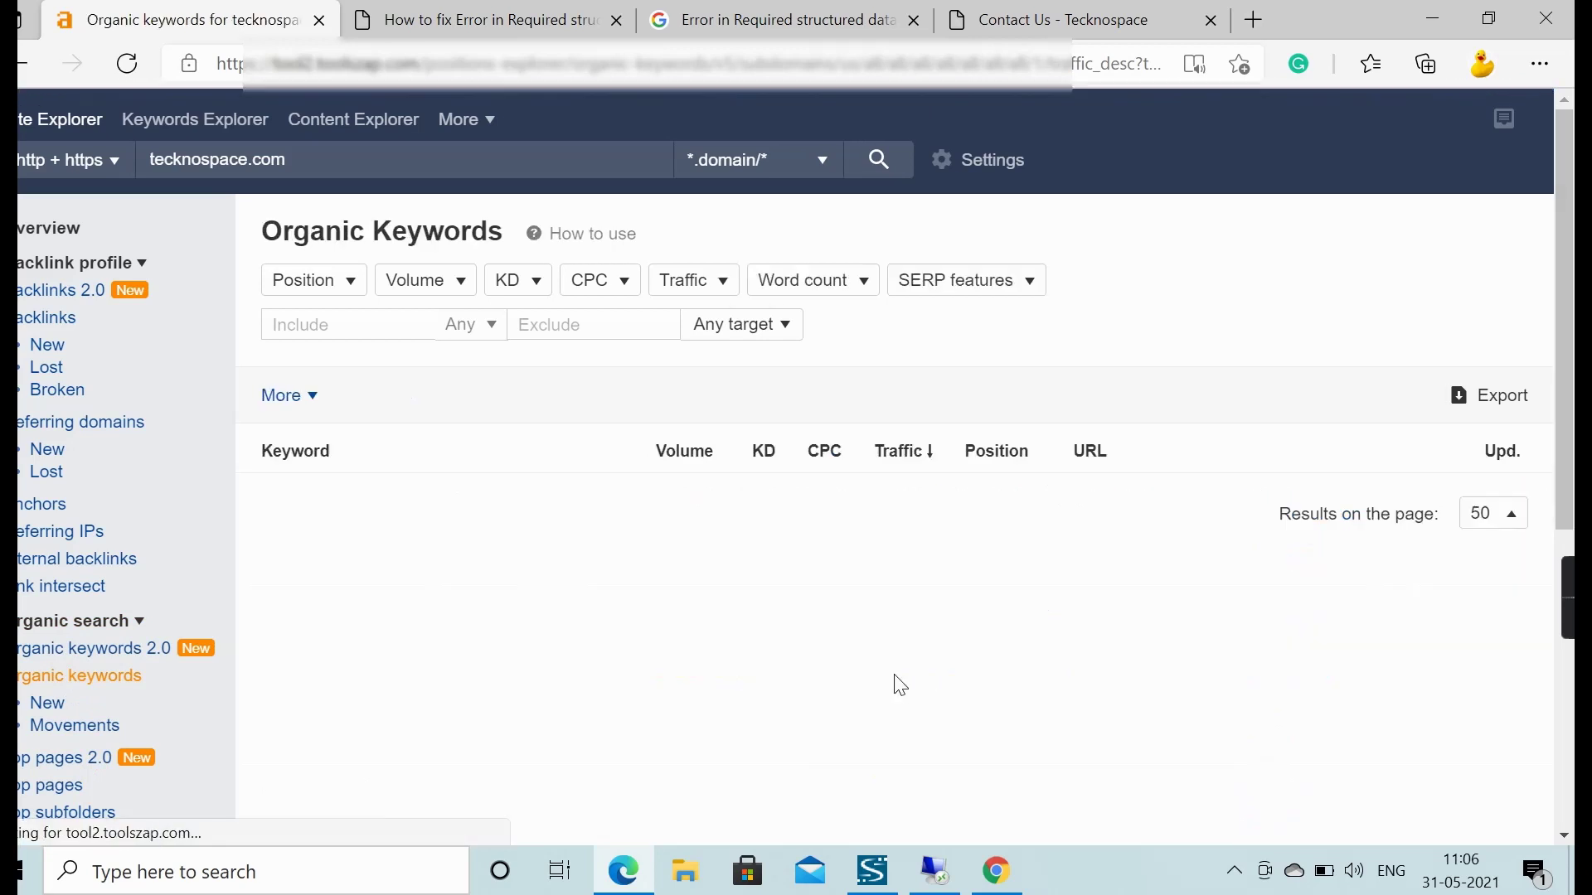
mouse_move(1023, 503)
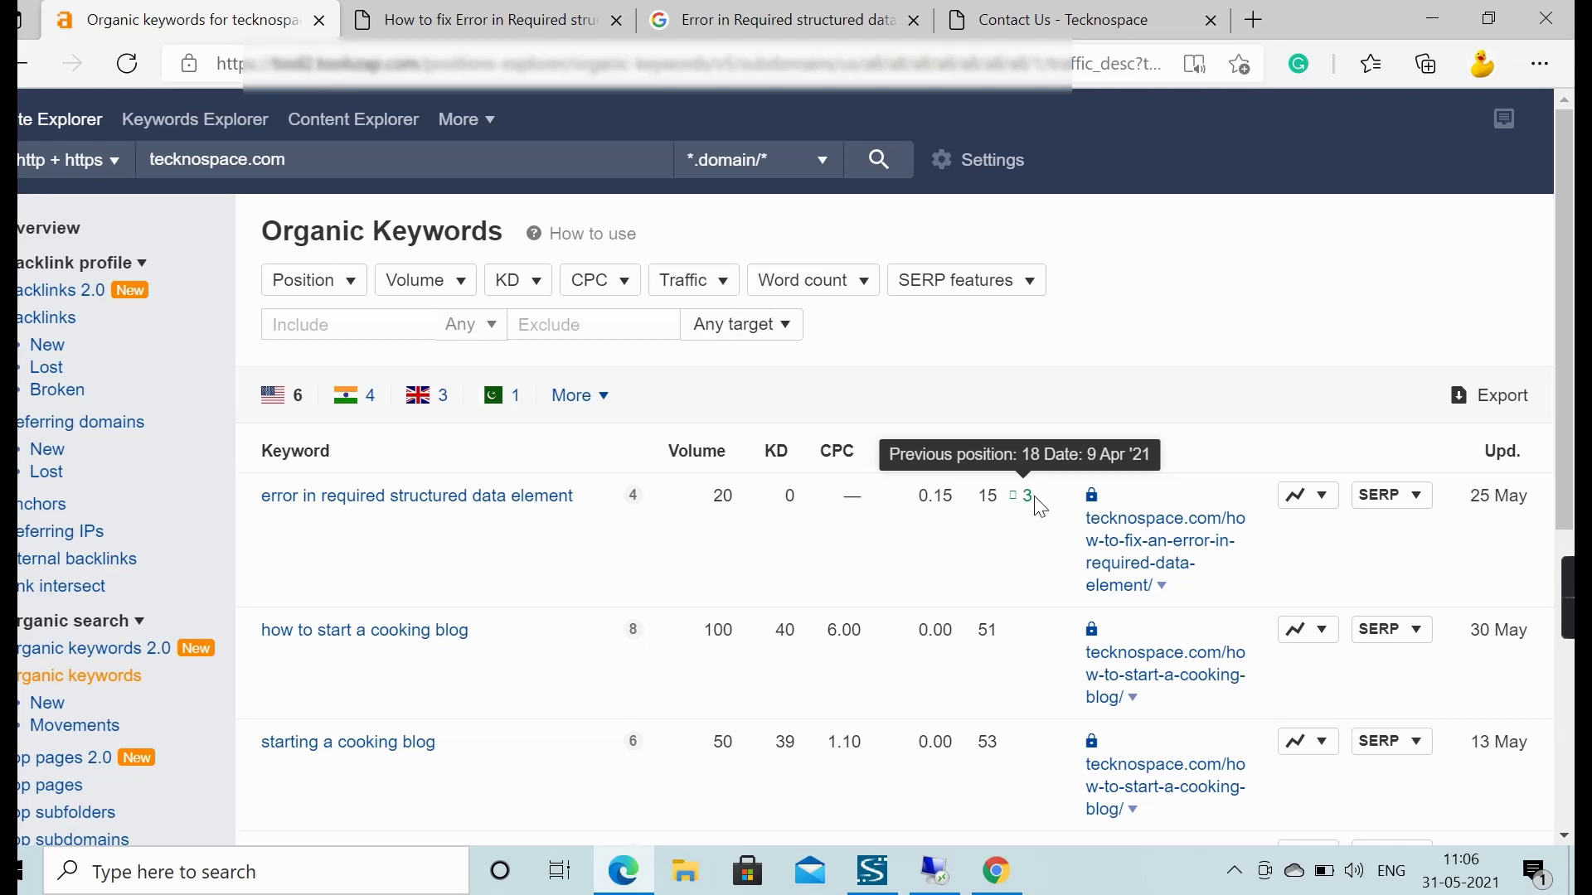
scroll(1037, 539, "down", 4)
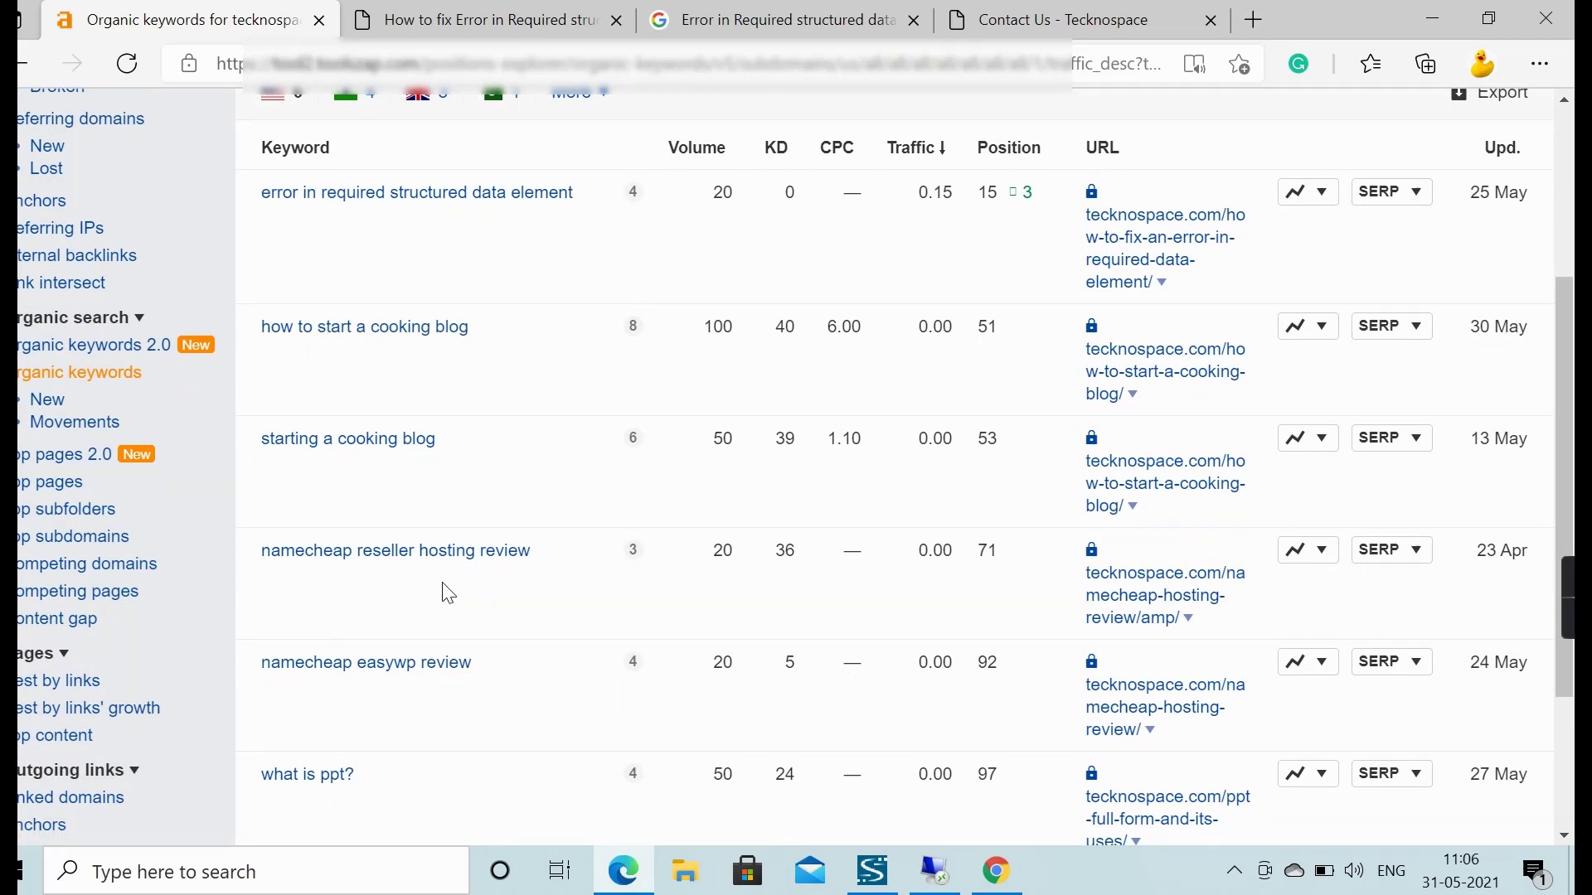
scroll(446, 688, "down", 3)
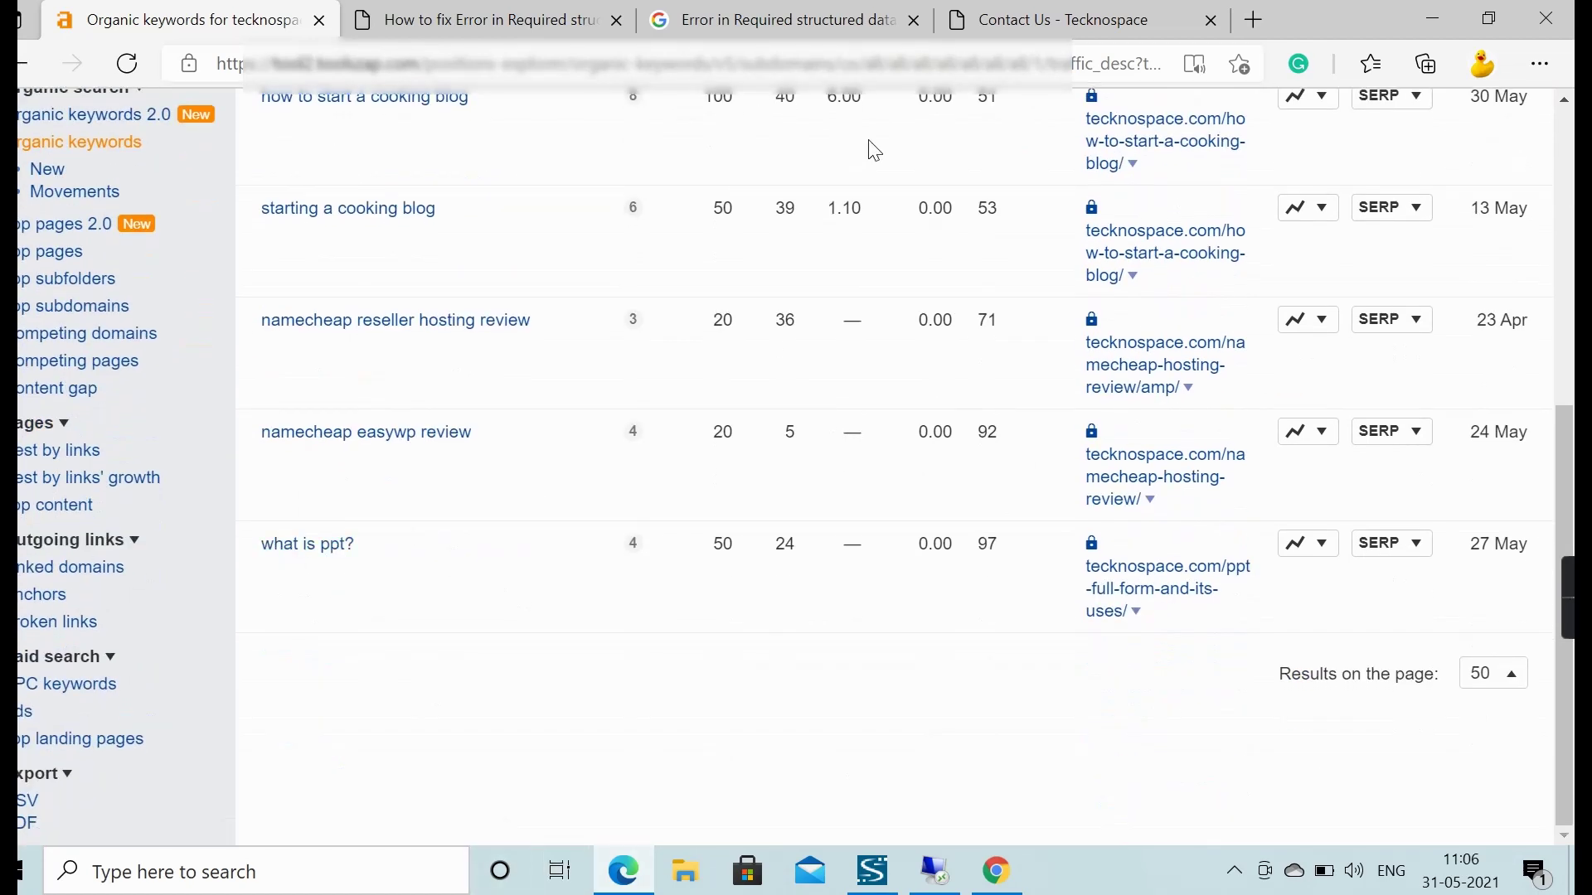
scroll(916, 369, "up", 7)
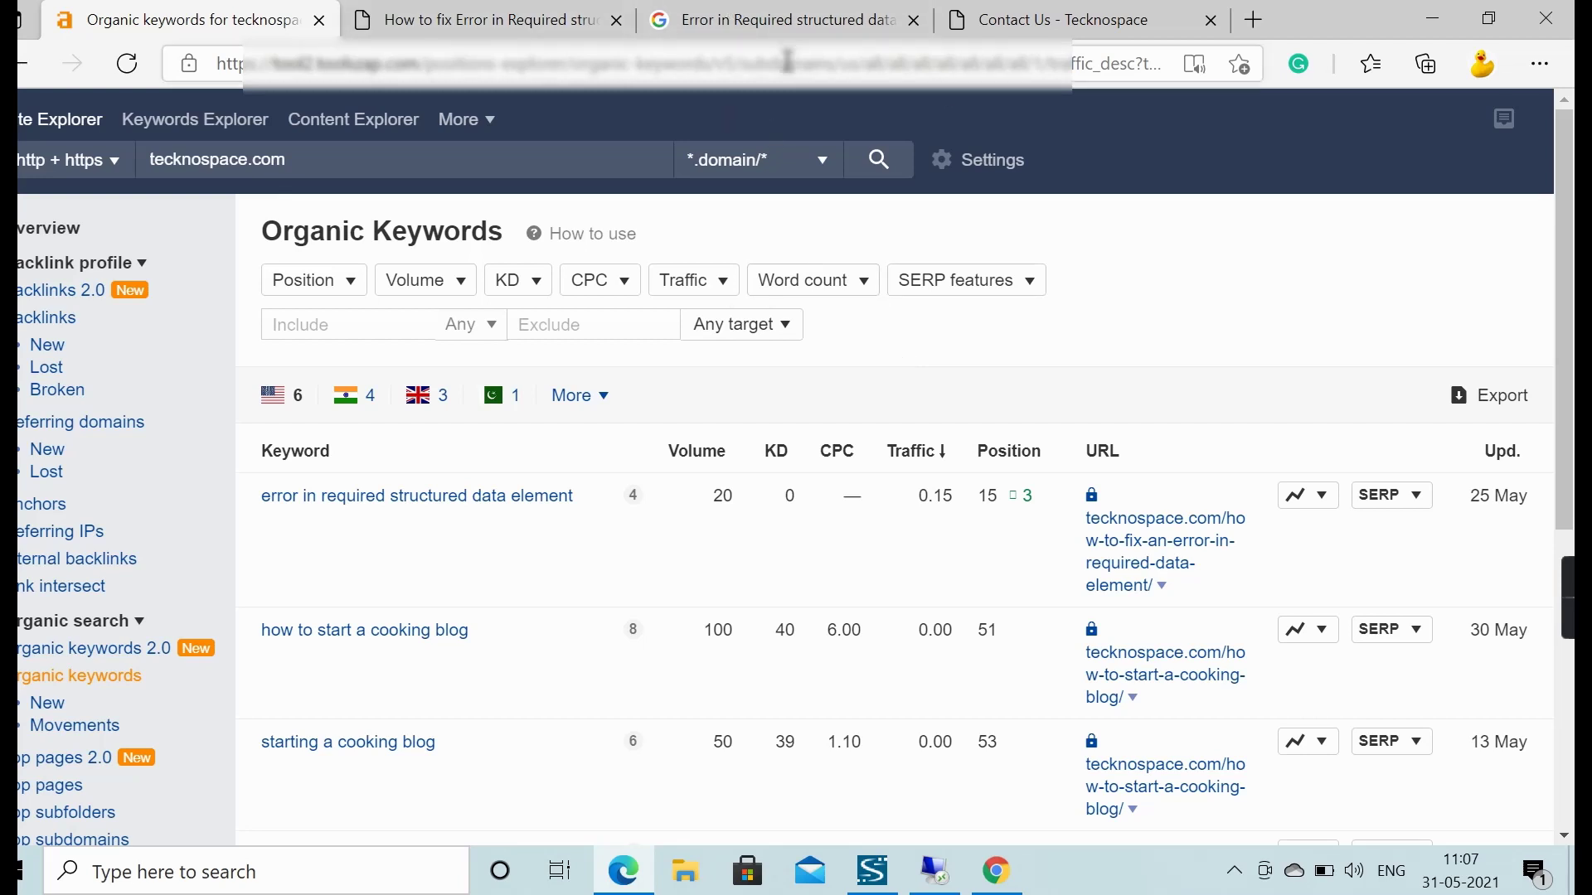
Step: Return to the article's tab and show the Tecknospace home page there
left_click(784, 21)
key("ctrl+shift+Tab")
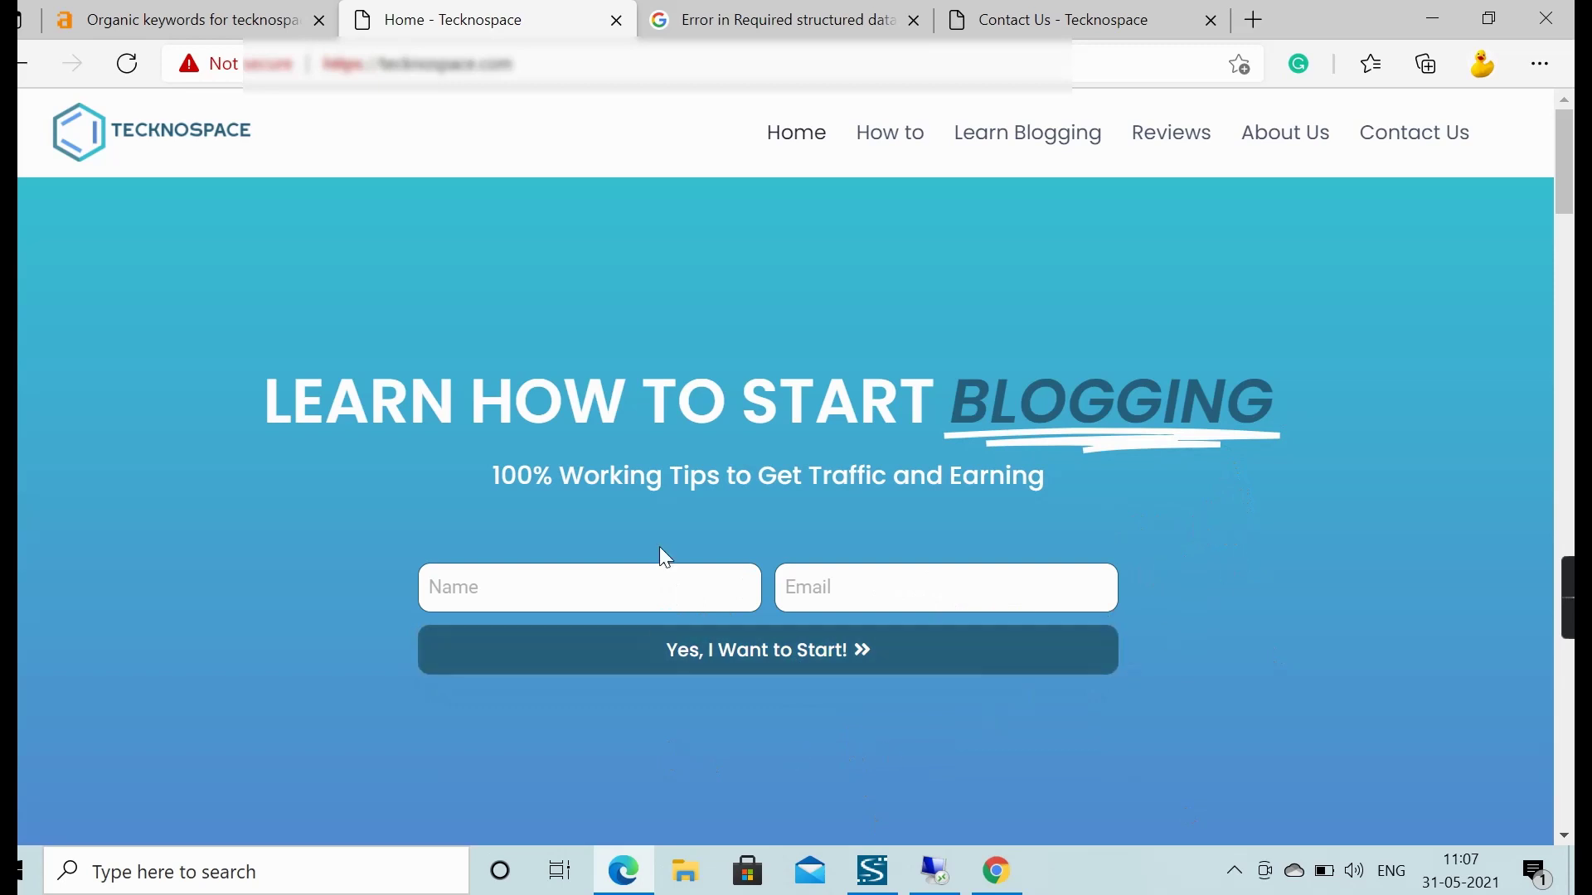
mouse_move(1567, 580)
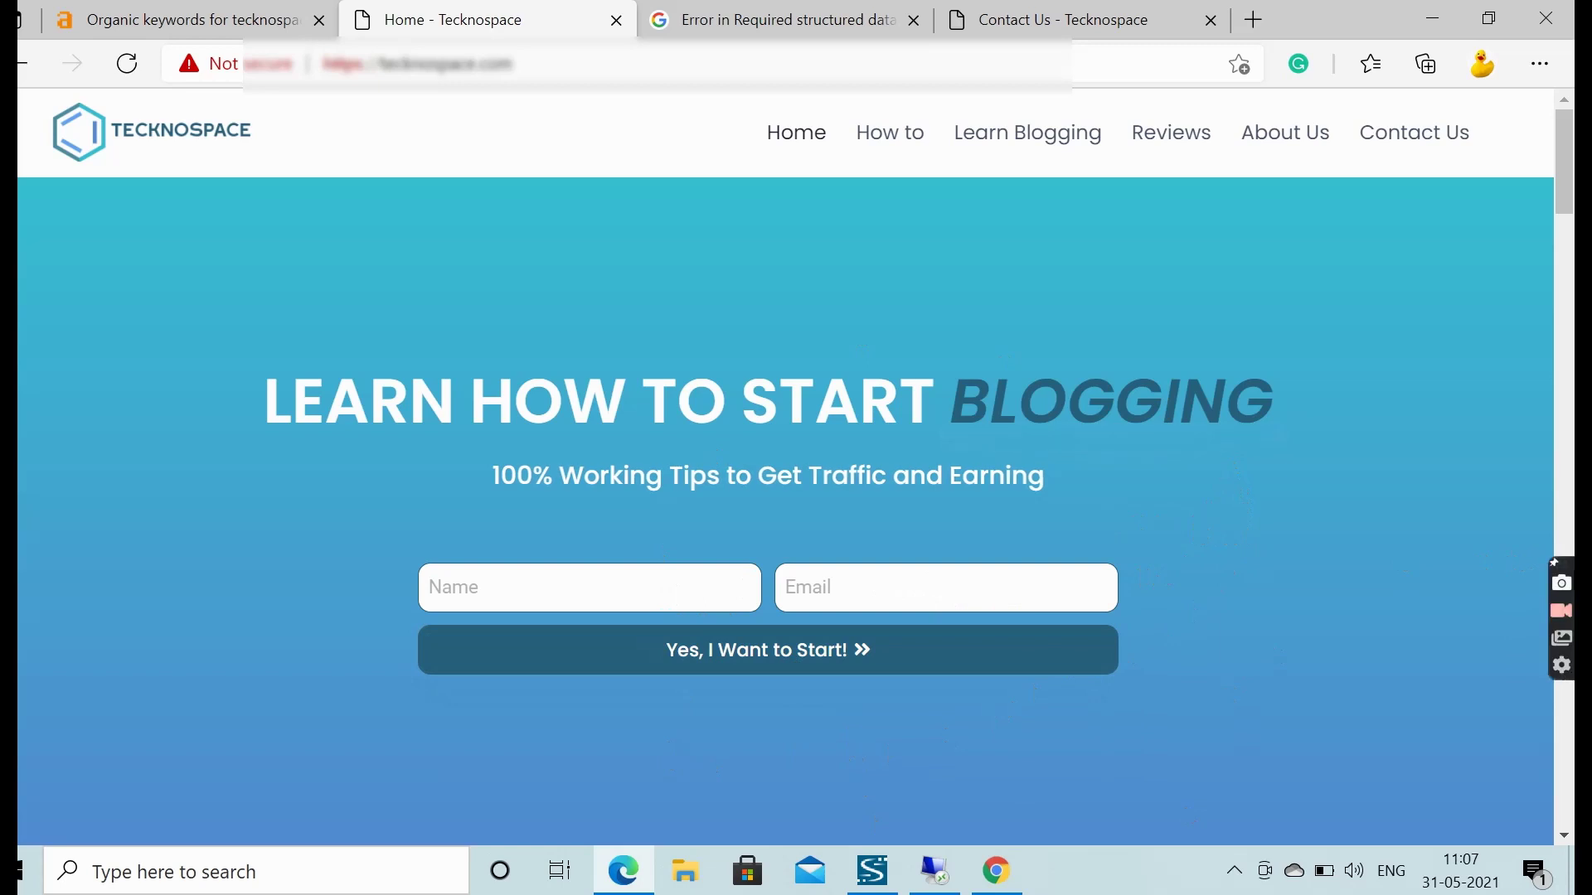